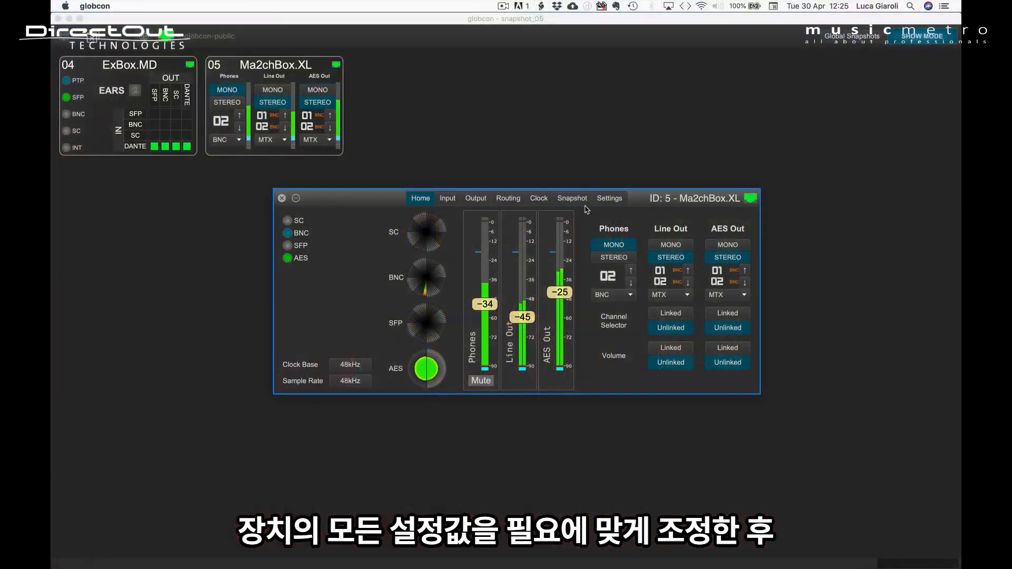
Create a snapshot for Ma2chBox.XL and scope the Phones and Line Out channel selectors, AES Out mono/stereo mode and Line Out volume linking.
left_click(573, 198)
left_click(490, 329)
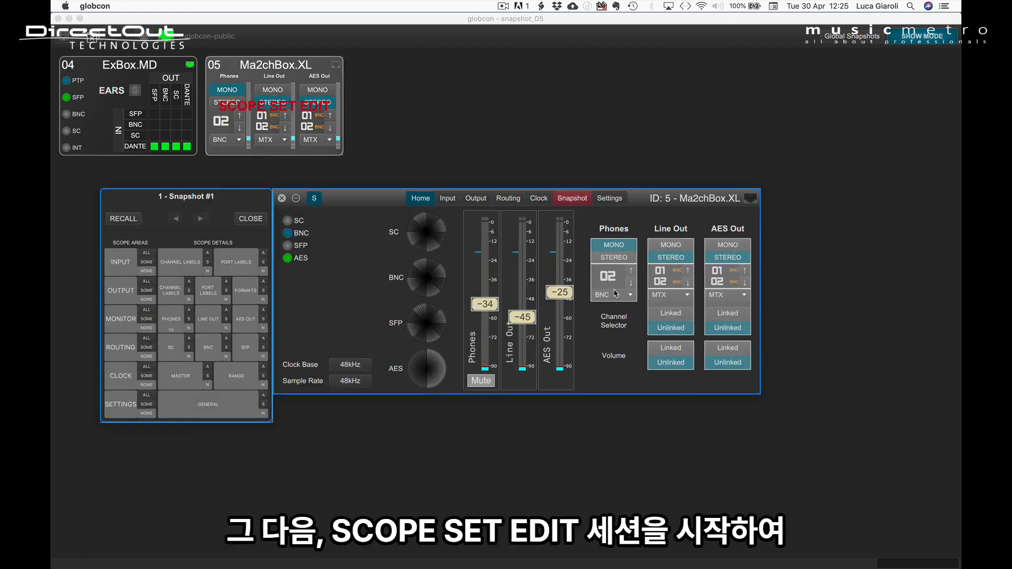
left_click(614, 287)
left_click(665, 280)
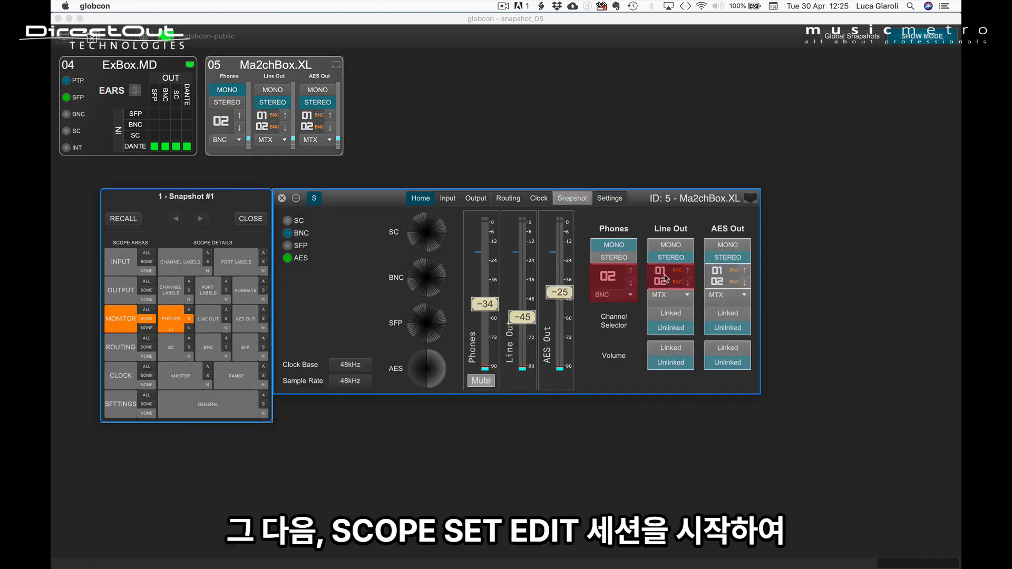
left_click(727, 251)
left_click(660, 354)
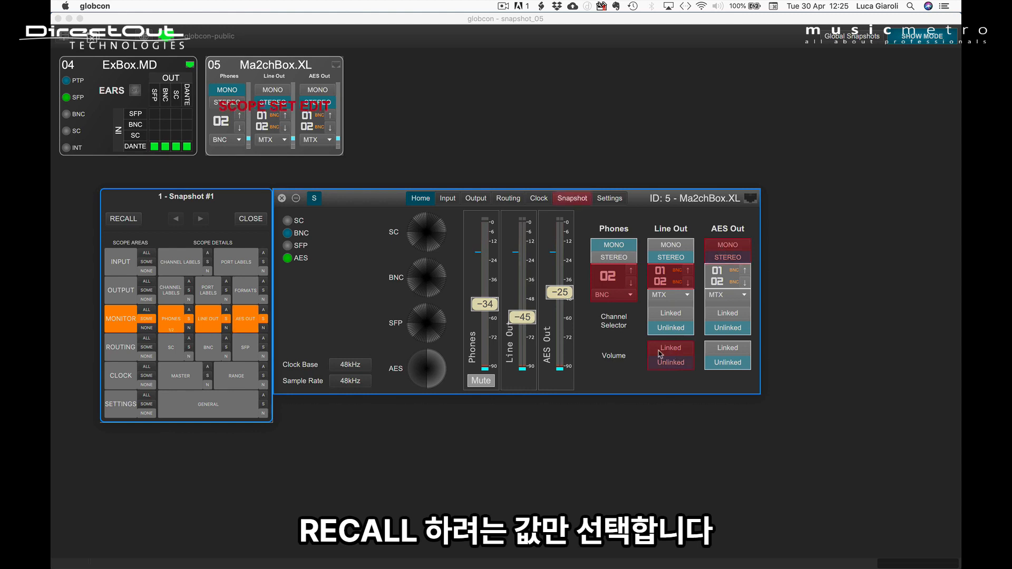
Add the AES Out, Line Out and Phones volume faders to the scope set and finish the scope editing session.
left_click(560, 292)
left_click(522, 317)
left_click(481, 304)
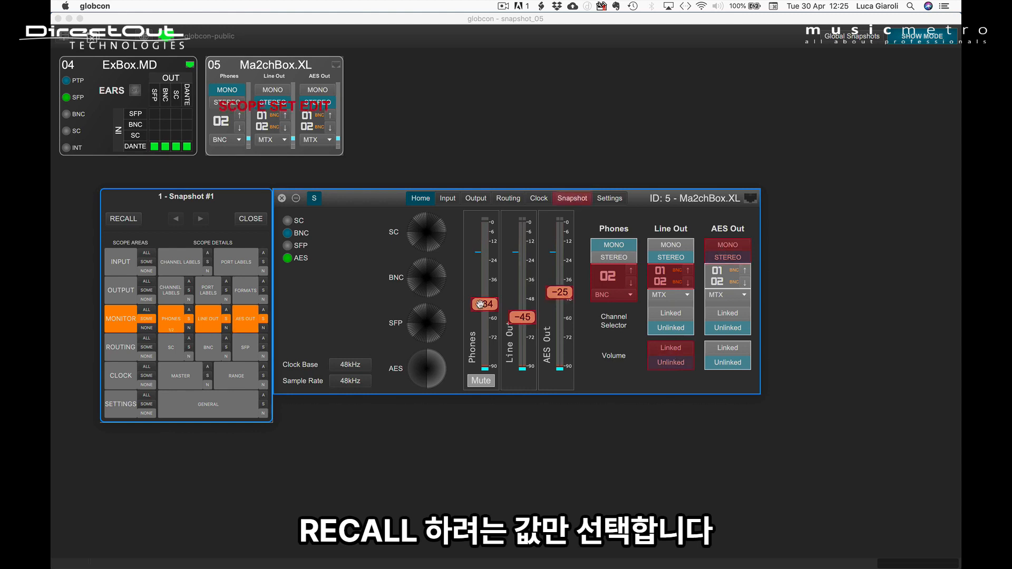
left_click(571, 199)
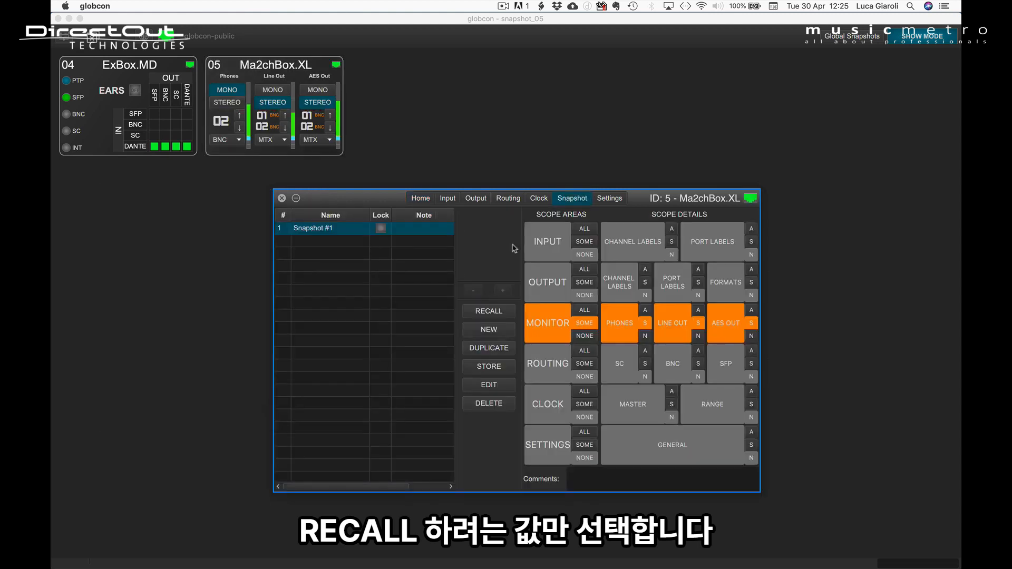
Set the volumes to -43 for Phones, -39 for Line Out and -41 for AES Out, and change the Phones channel to 03.
left_click(422, 199)
left_click_drag(481, 303, 566, 319)
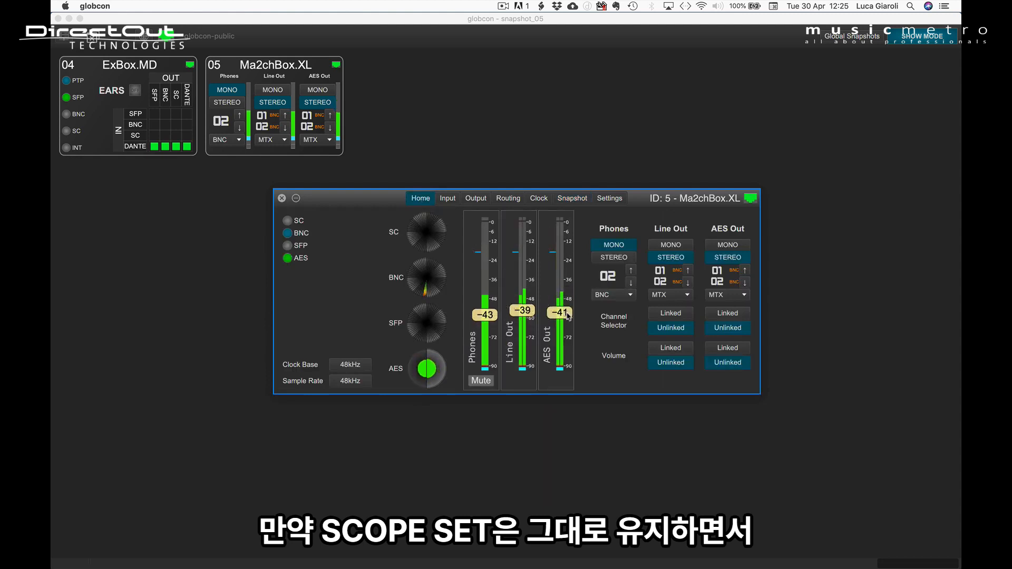
left_click(631, 270)
Store the current device settings into Snapshot #1 of Ma2chBox.XL, confirming the overwrite.
left_click(579, 202)
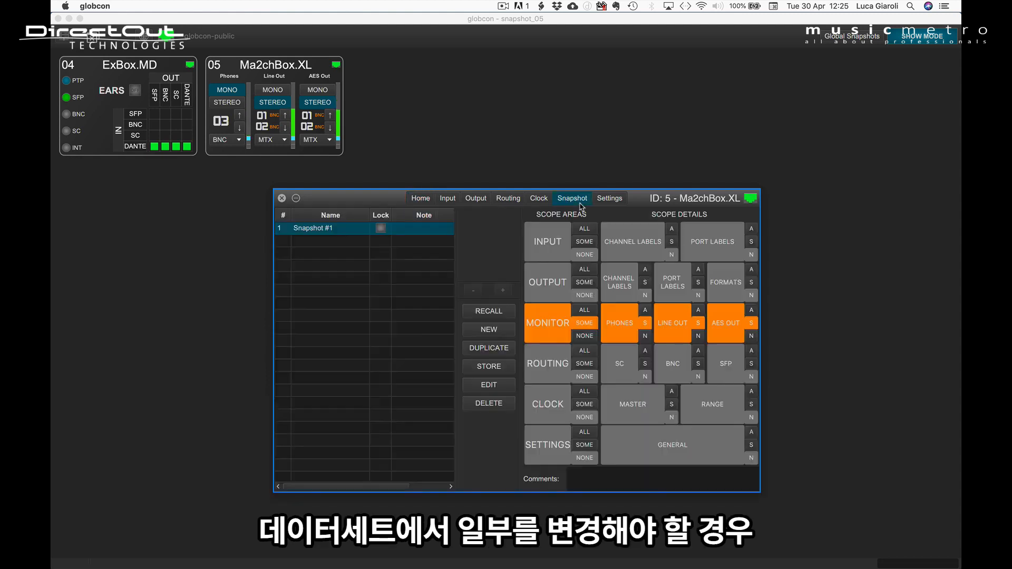
left_click(490, 369)
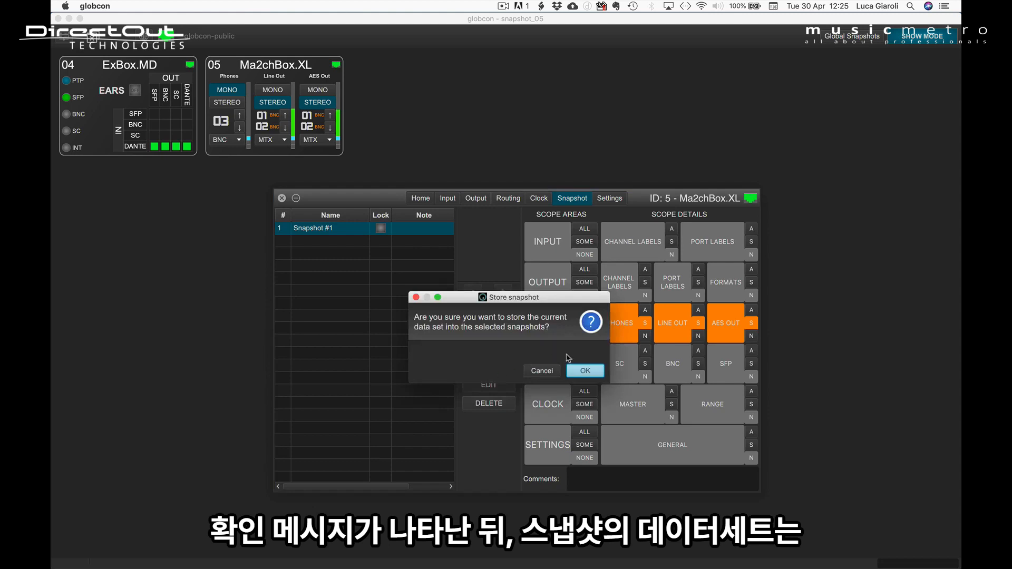
left_click(586, 371)
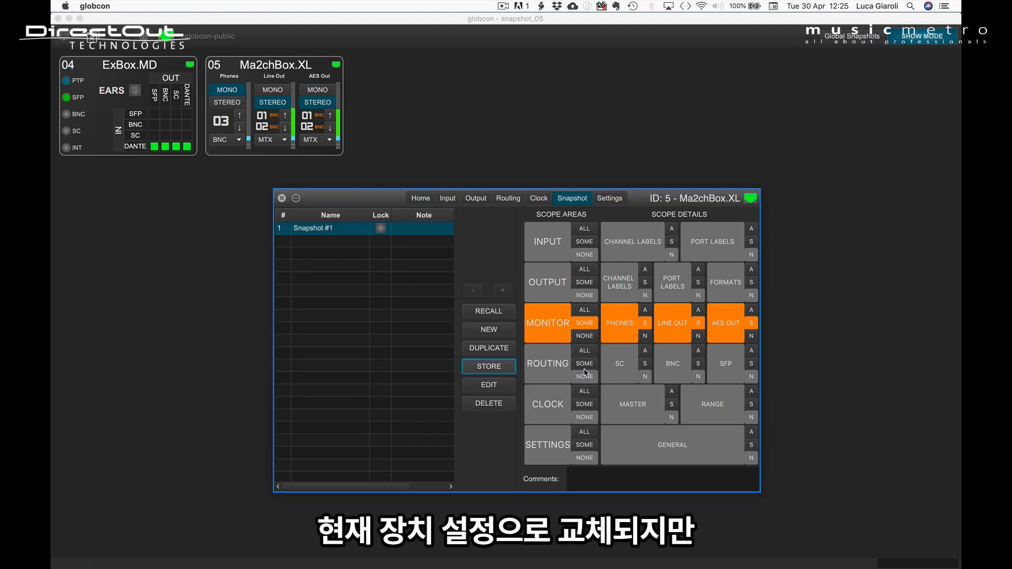
left_click(557, 333)
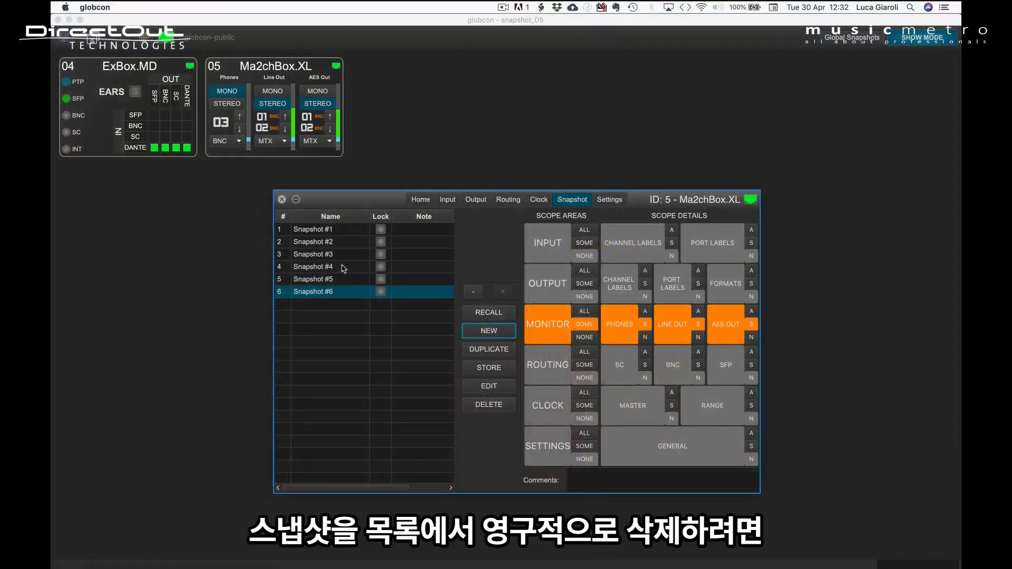
Delete Snapshot #4 from the Ma2chBox.XL snapshot list.
left_click(343, 267)
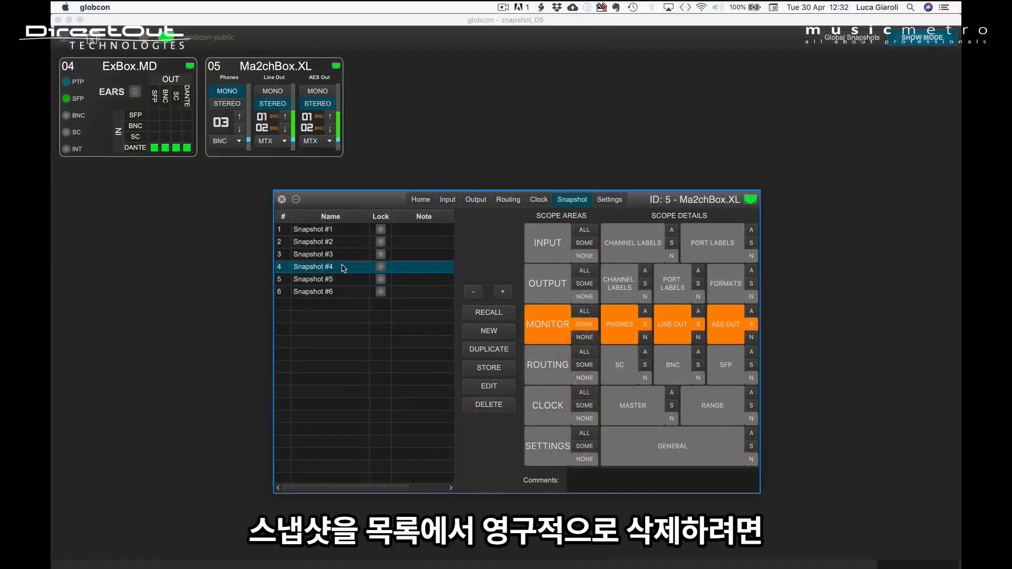
left_click(501, 406)
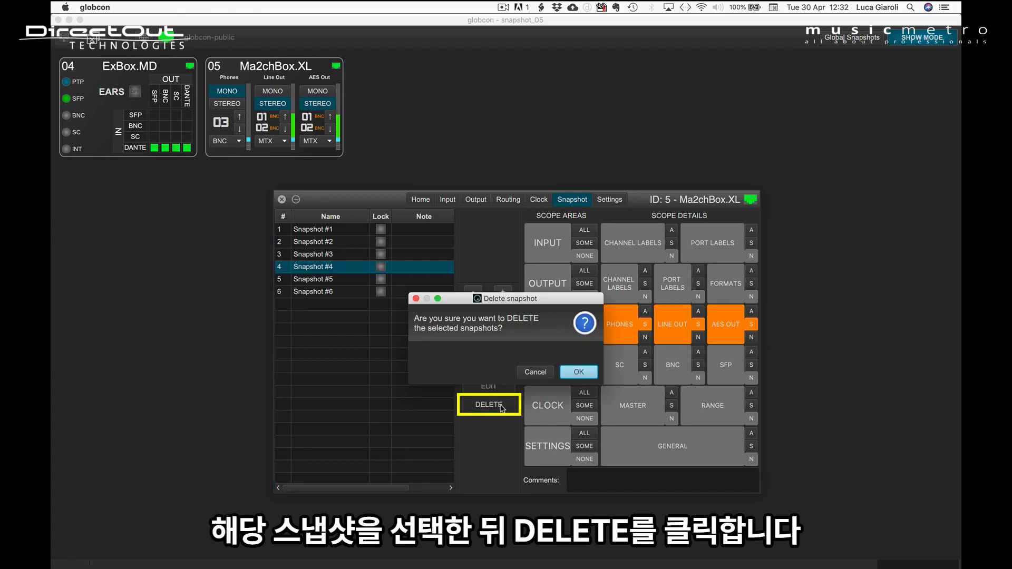
left_click(579, 372)
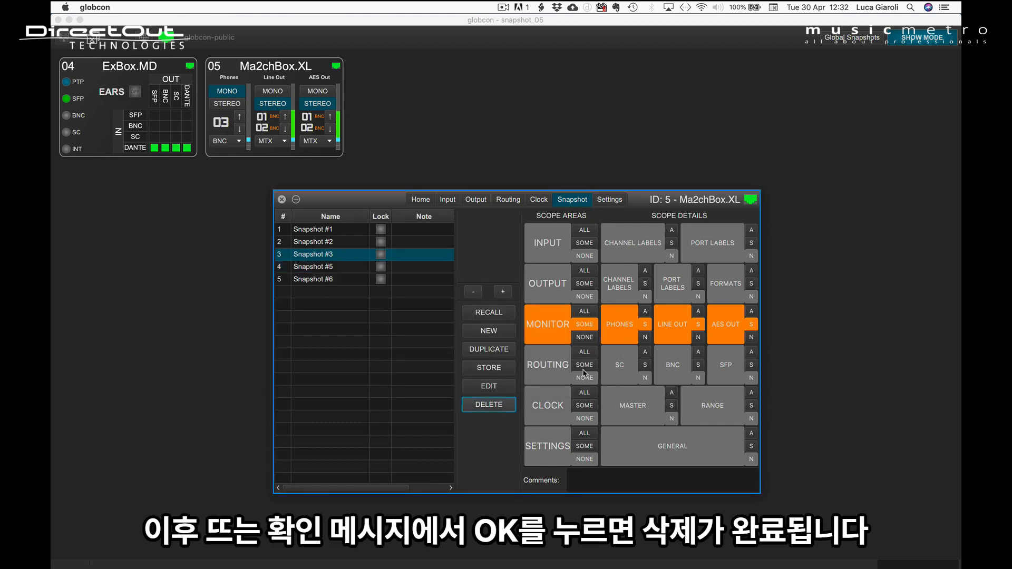
Delete Snapshot #2, Snapshot #3 and Snapshot #6 together from the Ma2chBox.XL list.
left_click(360, 279)
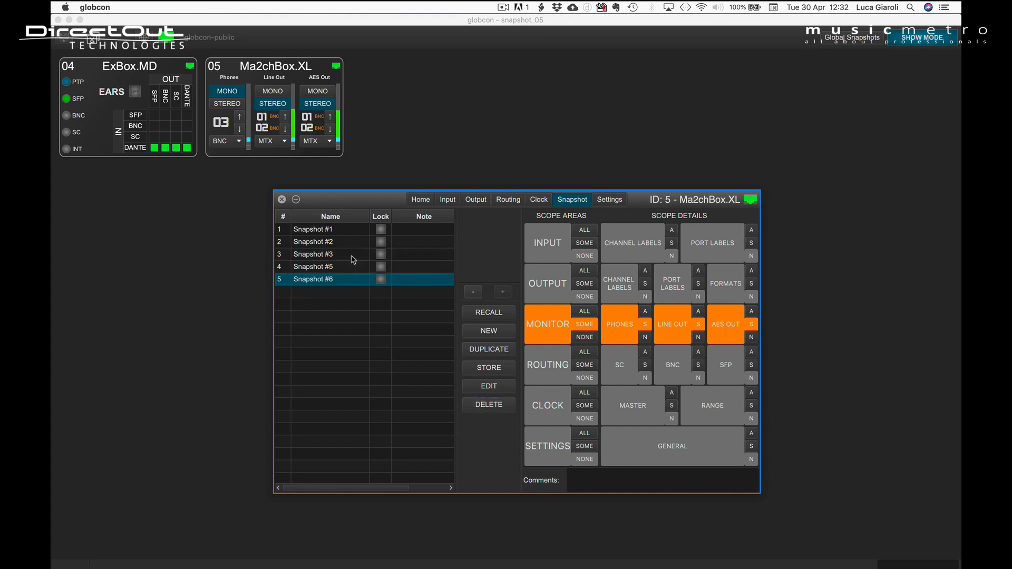
left_click(353, 257, "super")
left_click(354, 247, "super")
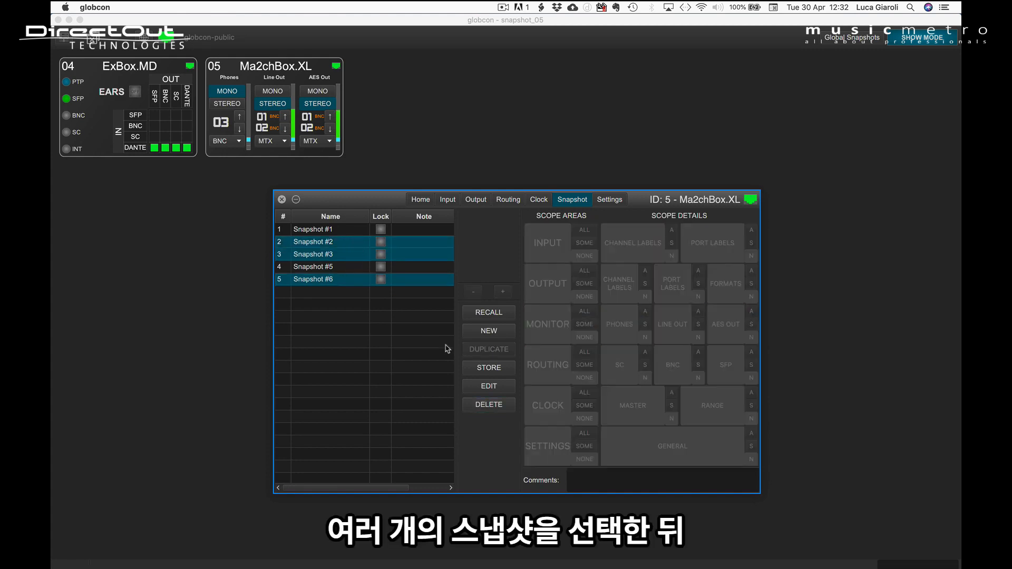
left_click(498, 405)
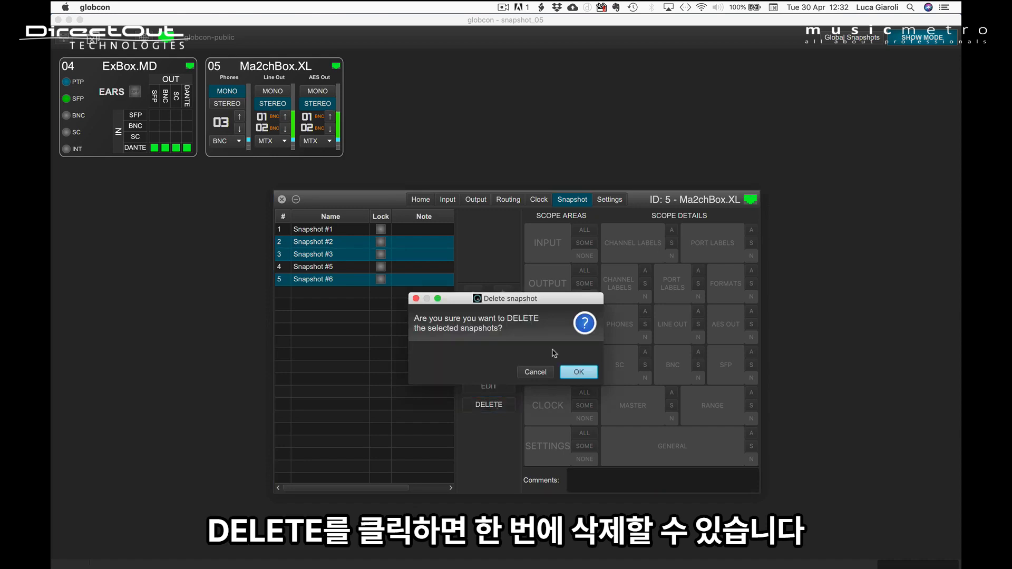
left_click(579, 373)
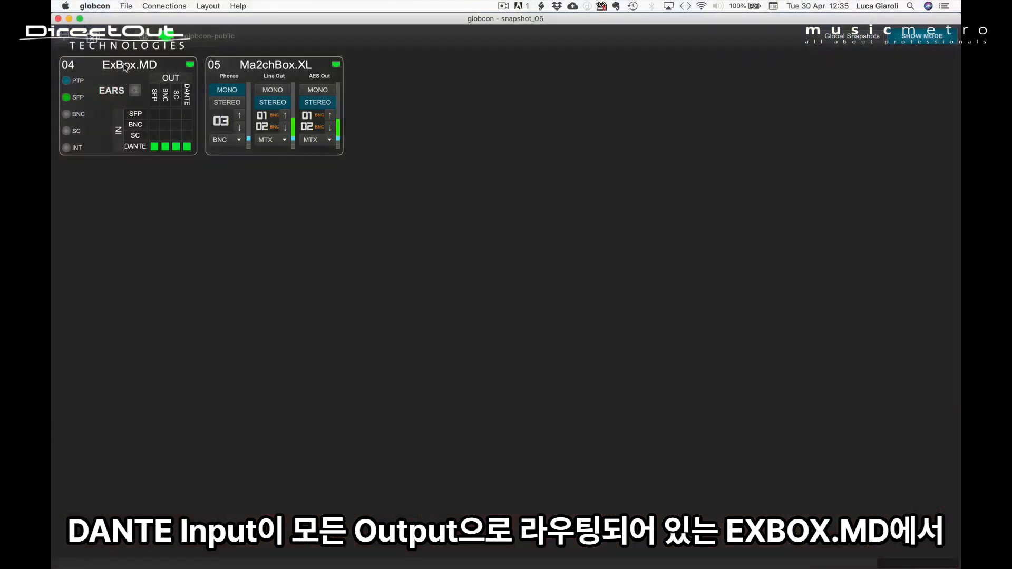
Create a new snapshot for ExBox.MD and set its Dante routing scope to all.
double_click(125, 67)
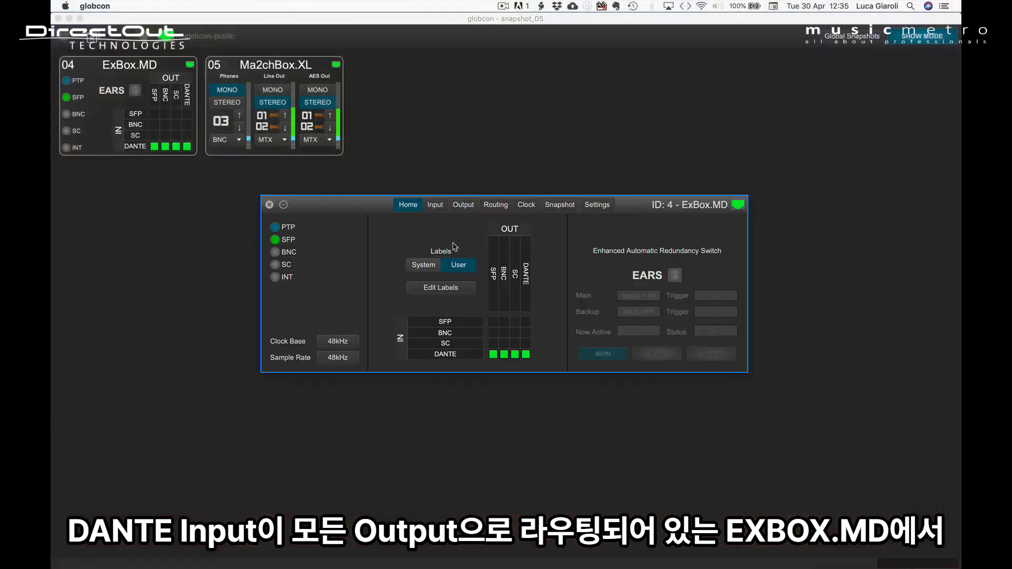
left_click(552, 205)
left_click(464, 318)
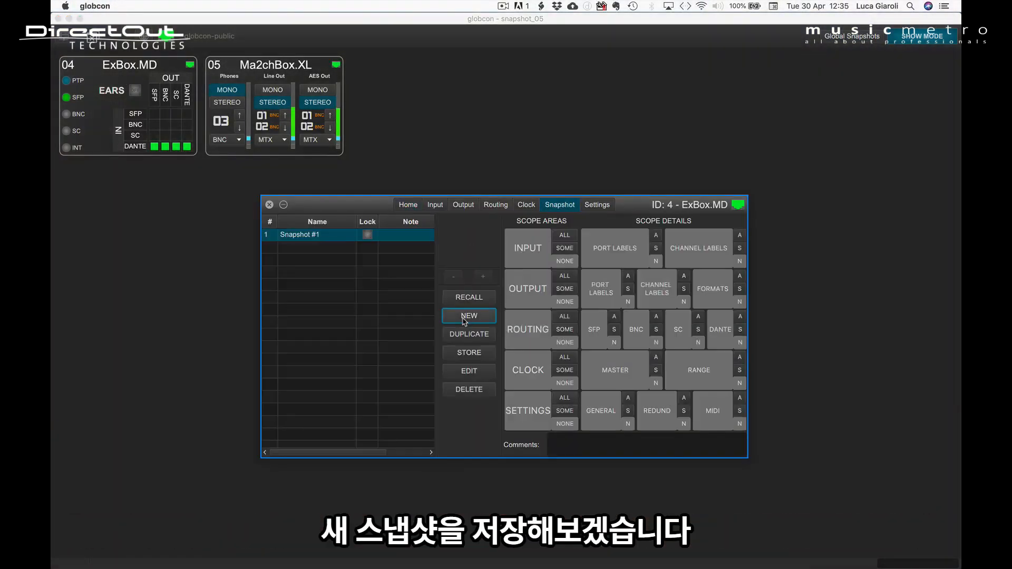
left_click(741, 317)
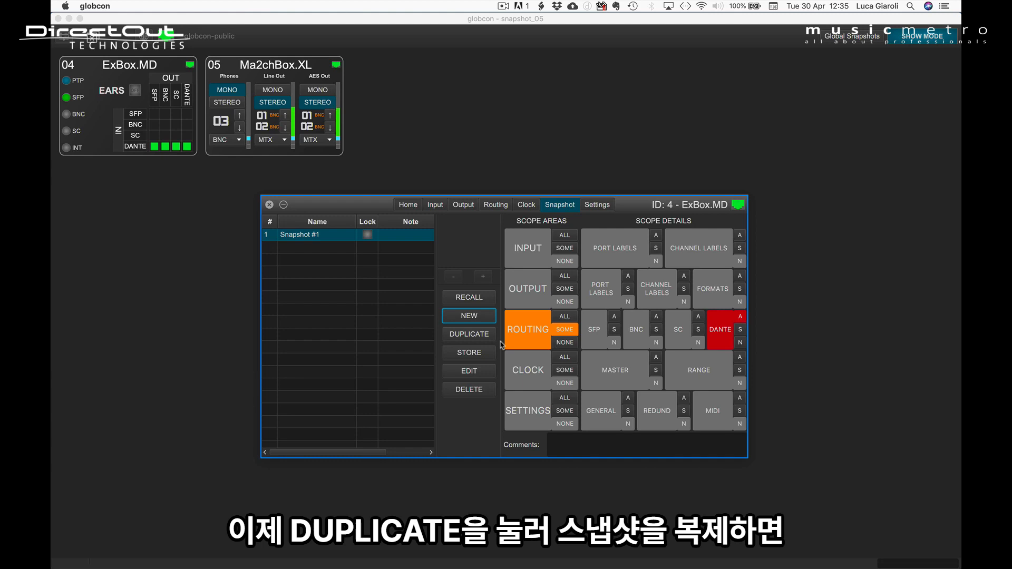
Duplicate Snapshot #1 of ExBox.MD, then duplicate that copy to obtain a third snapshot.
left_click(461, 339)
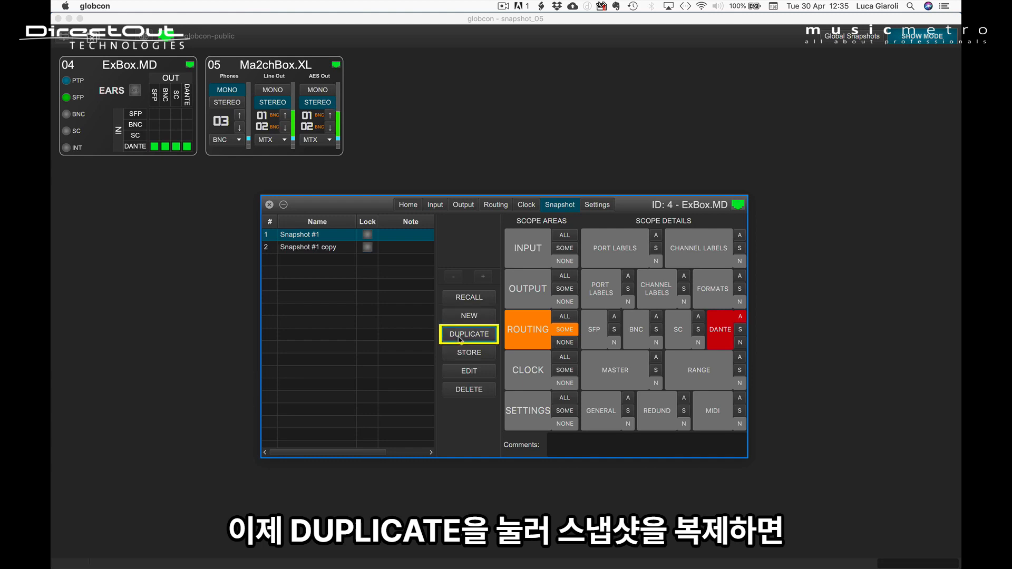
left_click(332, 248)
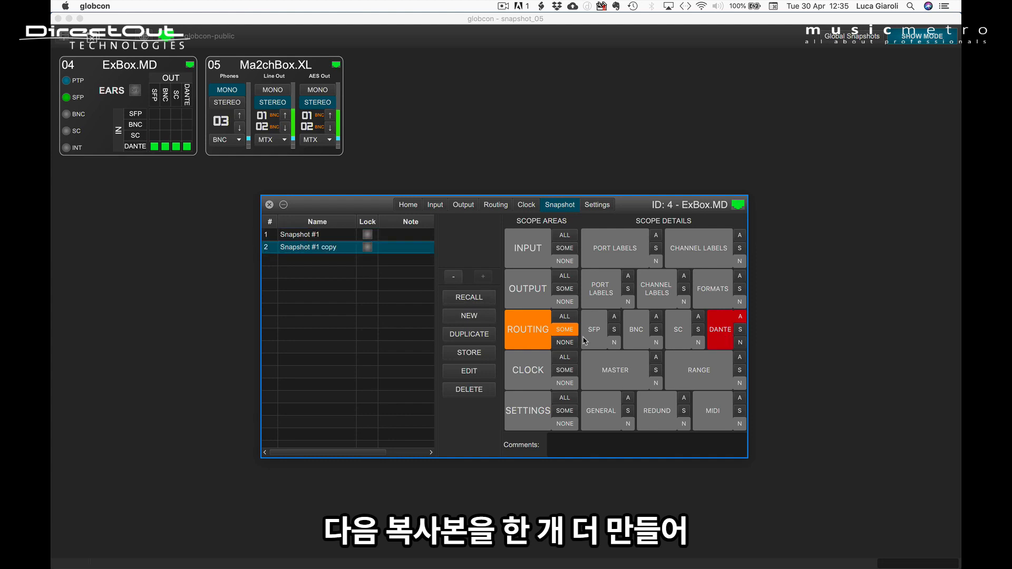
left_click(457, 336)
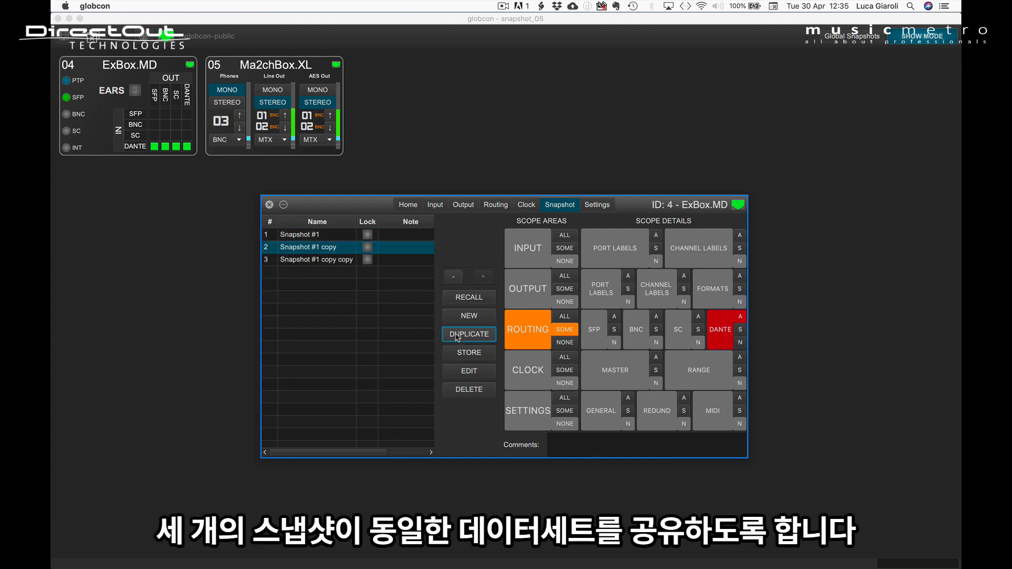
Rename the first ExBox.MD snapshot to "A- Dante".
left_click(308, 237)
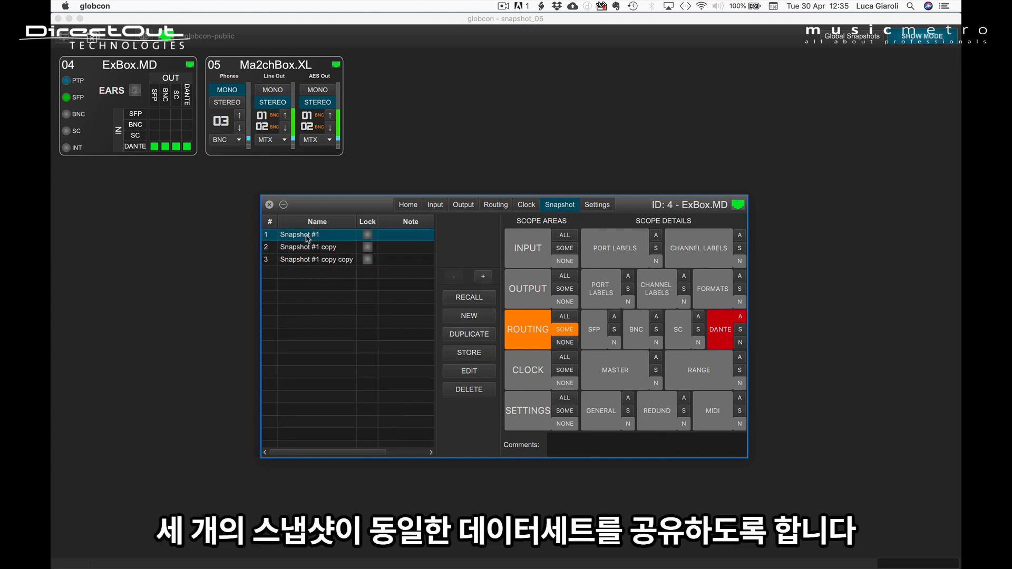
double_click(308, 236)
type("A- Dante")
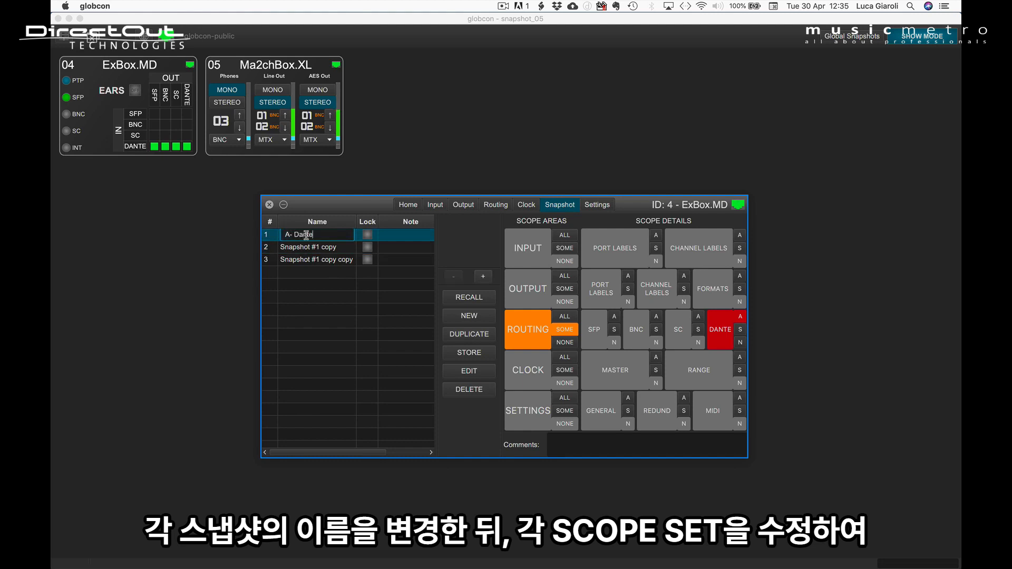
Rename the second snapshot to "A- SC" and scope all SC routing instead of Dante.
left_click(308, 247)
double_click(308, 246)
type("A- SC")
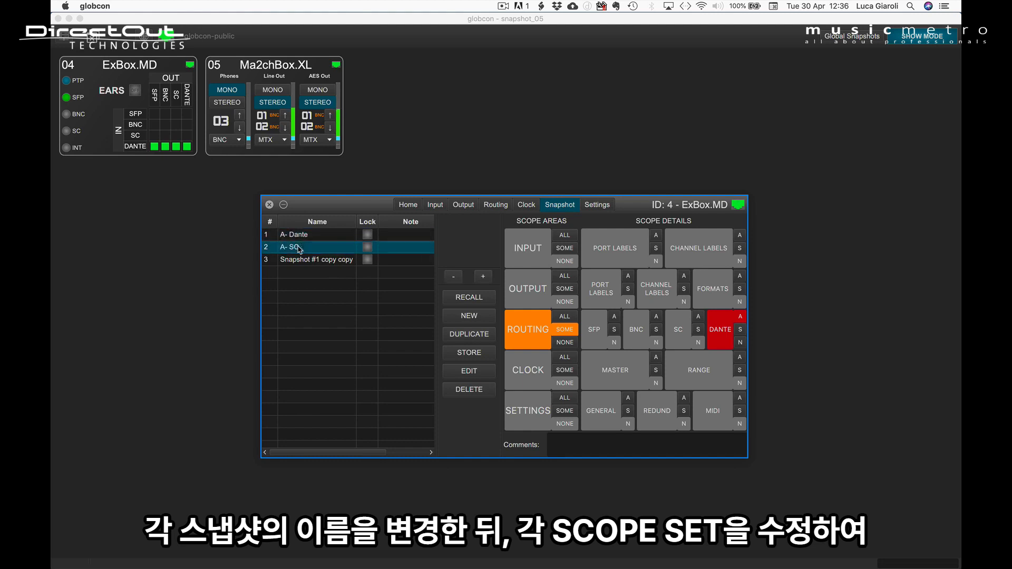
key("Return")
left_click(712, 335)
left_click(695, 323)
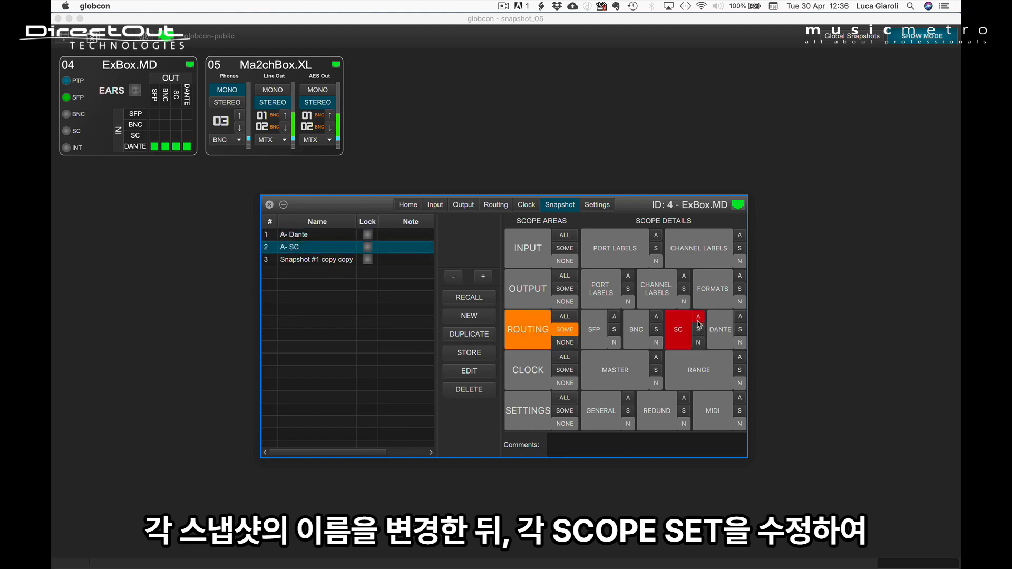
Rename the third snapshot to "A- BNC" and scope all BNC routing instead of Dante, checking the three snapshots' scopes.
left_click(299, 259)
double_click(300, 259)
type("A- BNC")
key("Return")
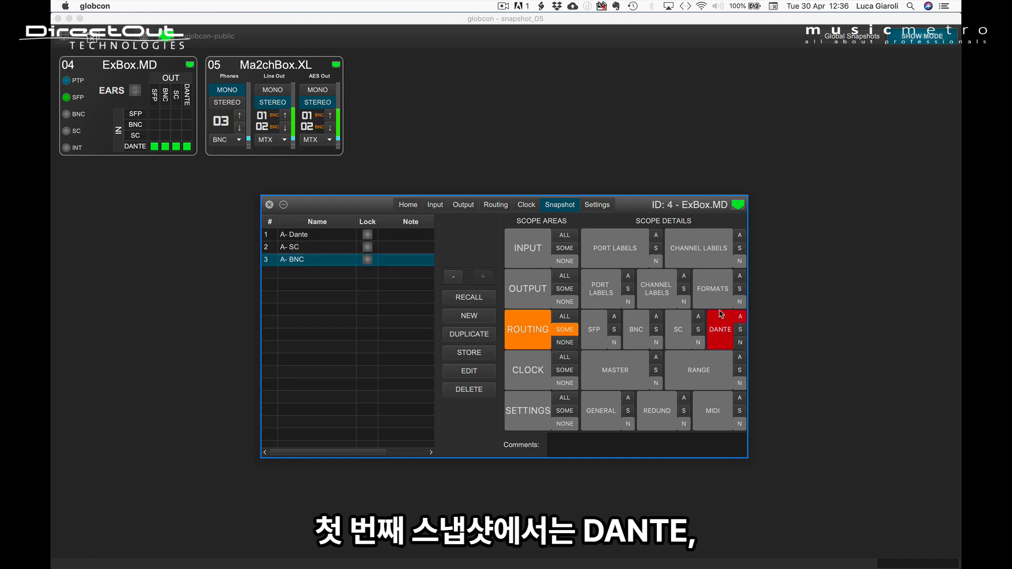
left_click(730, 344)
left_click(657, 320)
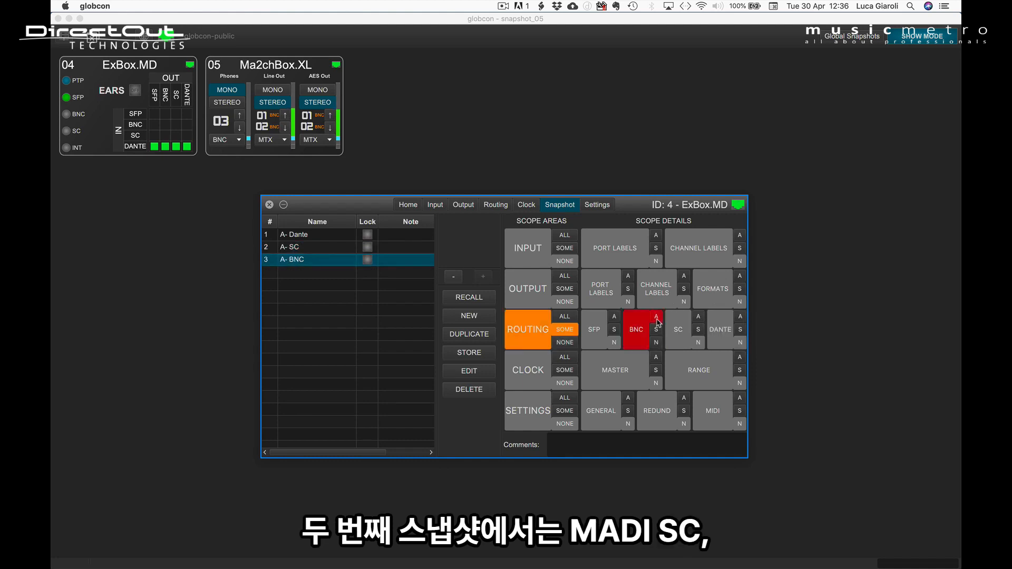
left_click(335, 236)
left_click(333, 246)
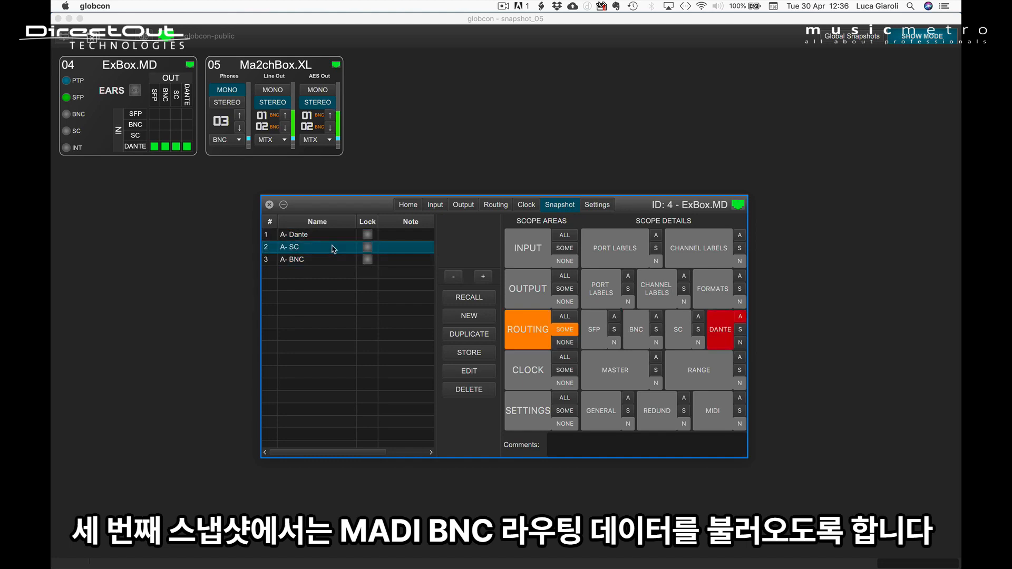
left_click(333, 260)
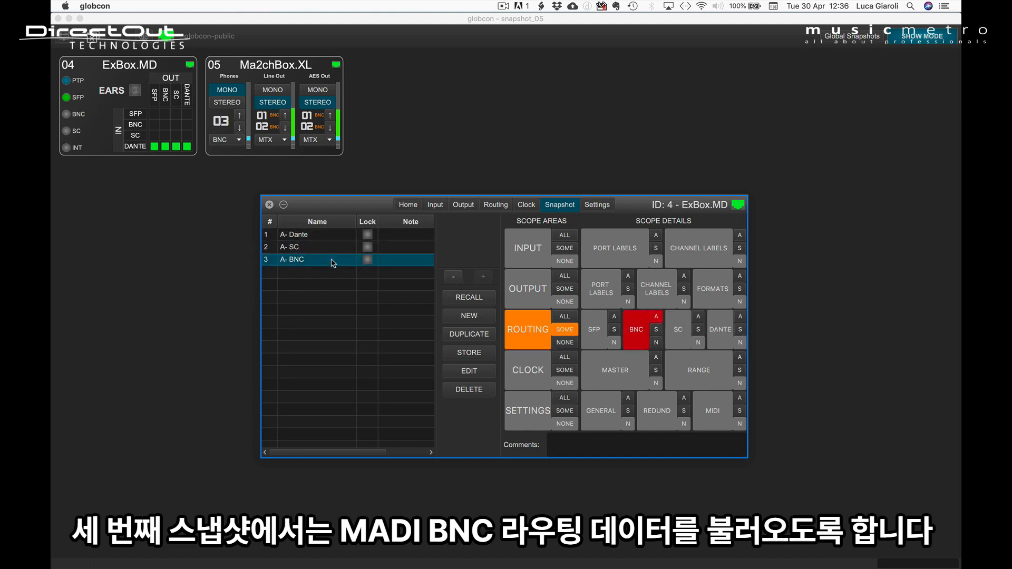
Route the SFP input of ExBox.MD to the BNC, SC and Dante outputs.
left_click(414, 205)
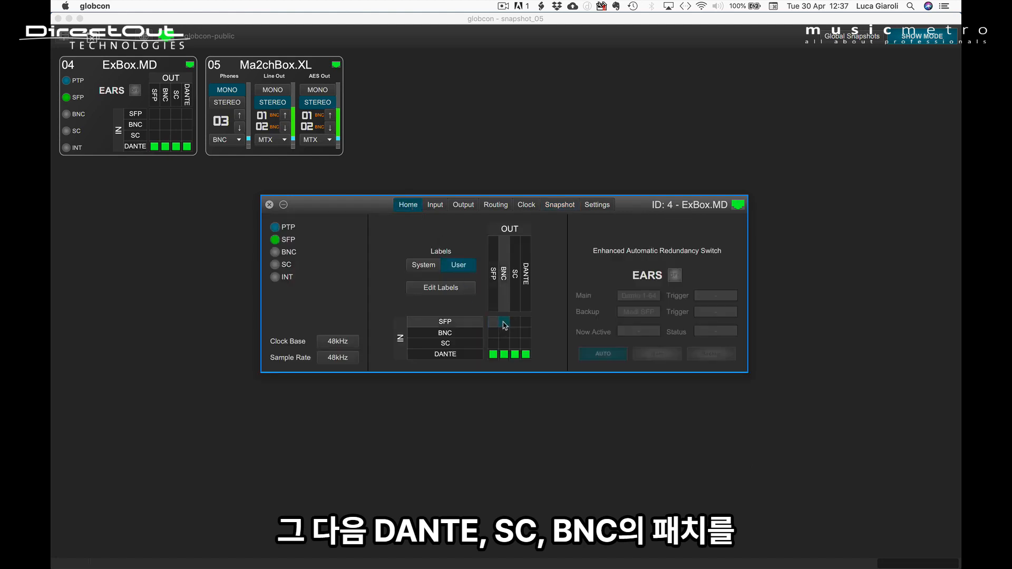
left_click(504, 323)
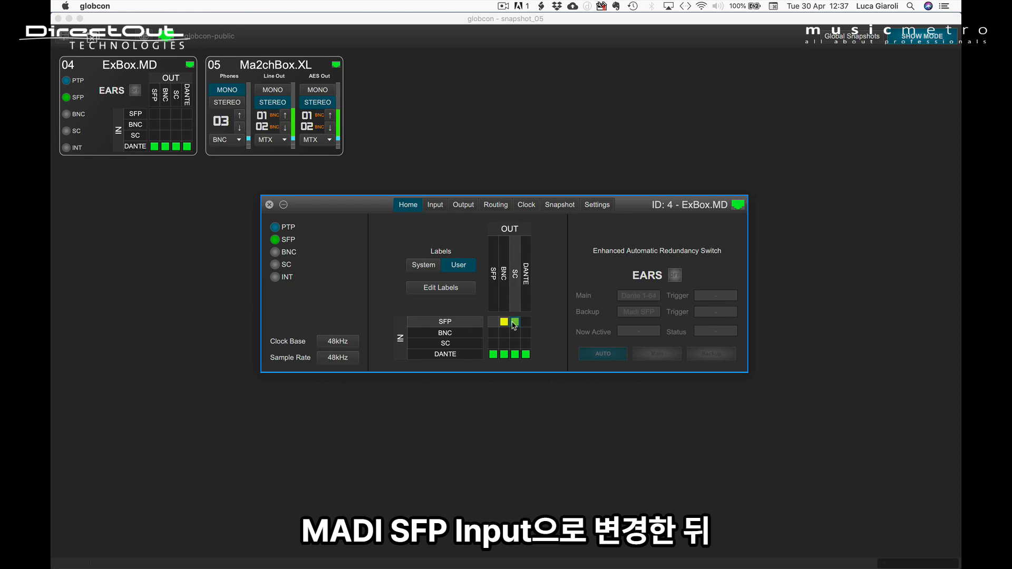
left_click(516, 322)
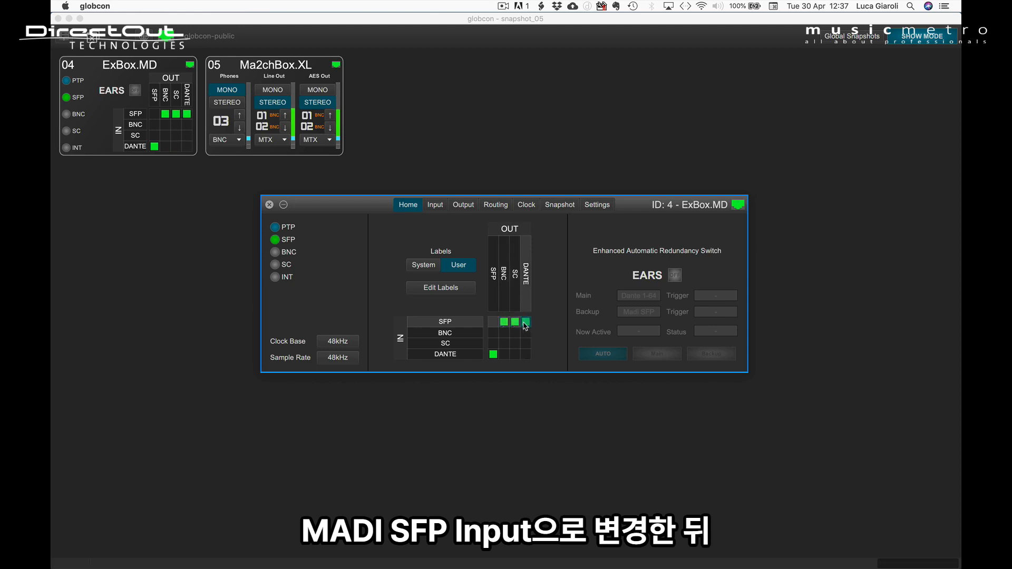
Store the SFP routing of ExBox.MD as a new snapshot and duplicate that snapshot twice.
left_click(561, 206)
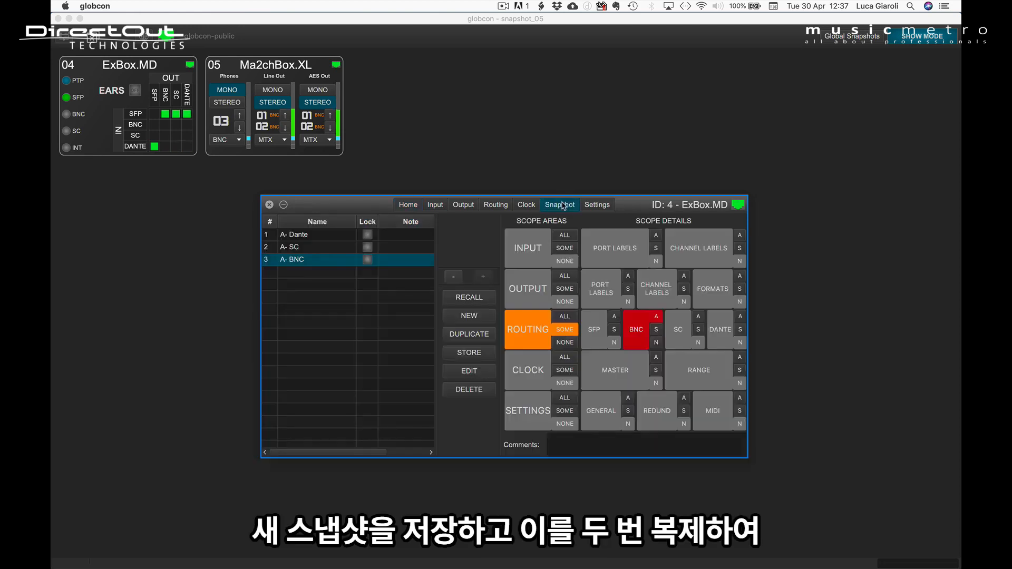
left_click(477, 316)
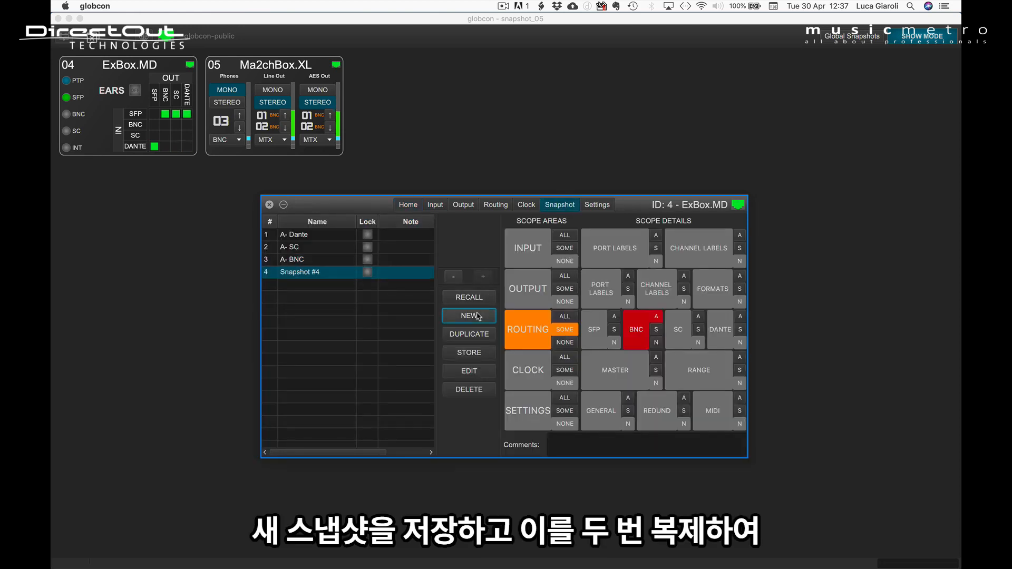
left_click(474, 335)
left_click(474, 335)
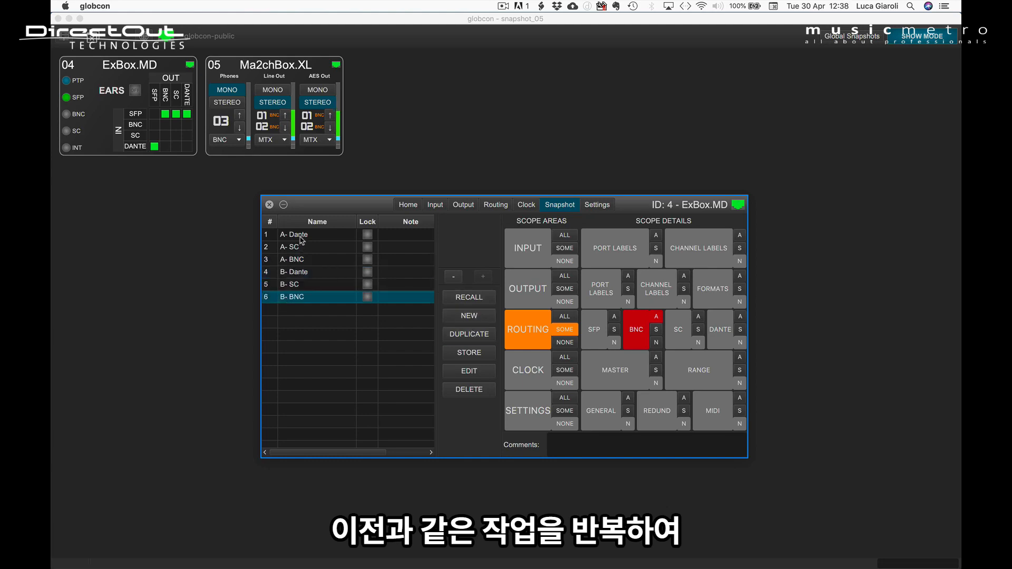
Check the scopes of the A and B snapshots for Dante, SC and BNC one by one.
left_click(300, 236)
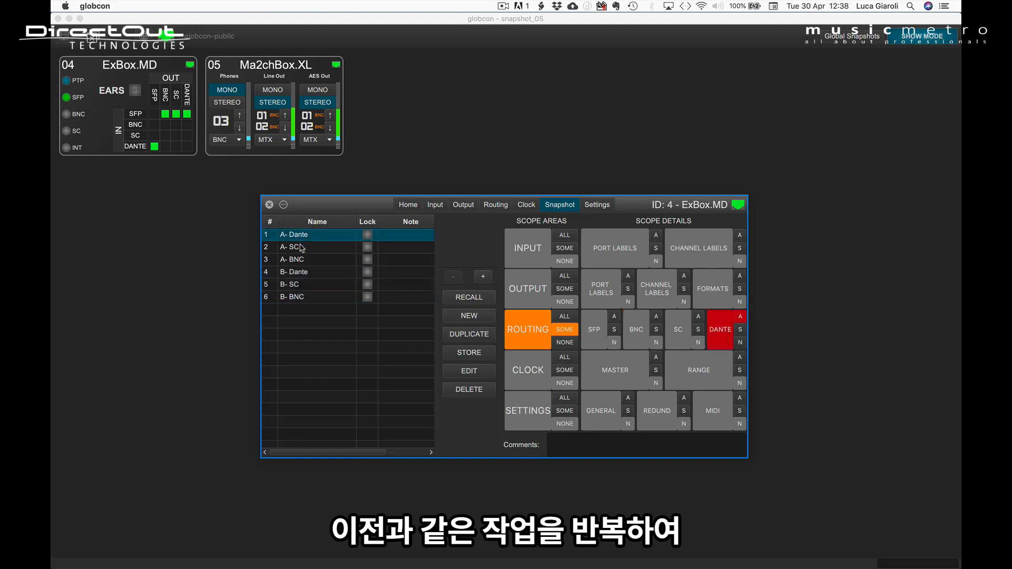
left_click(302, 247)
left_click(303, 260)
left_click(305, 272)
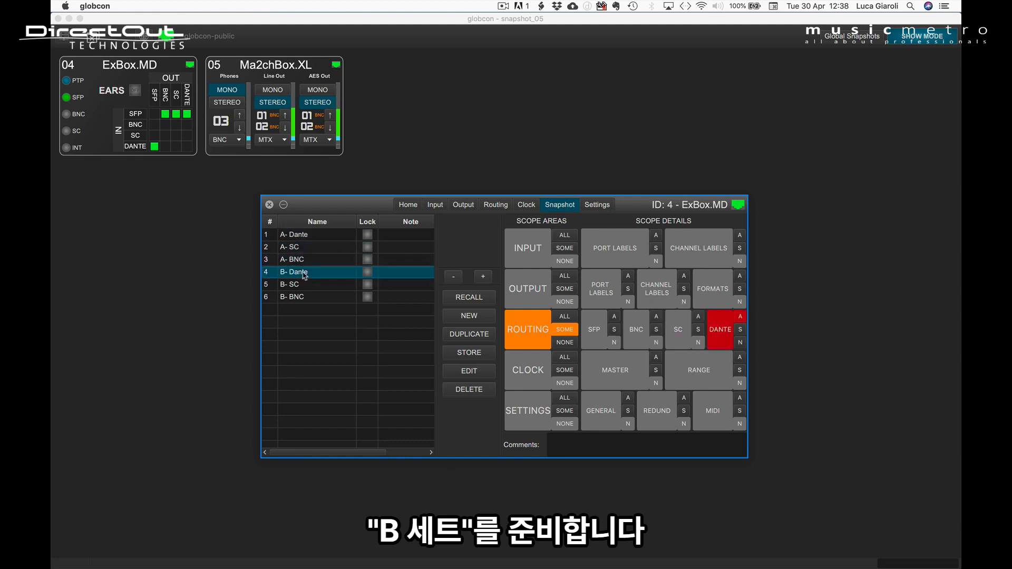
left_click(306, 285)
left_click(308, 298)
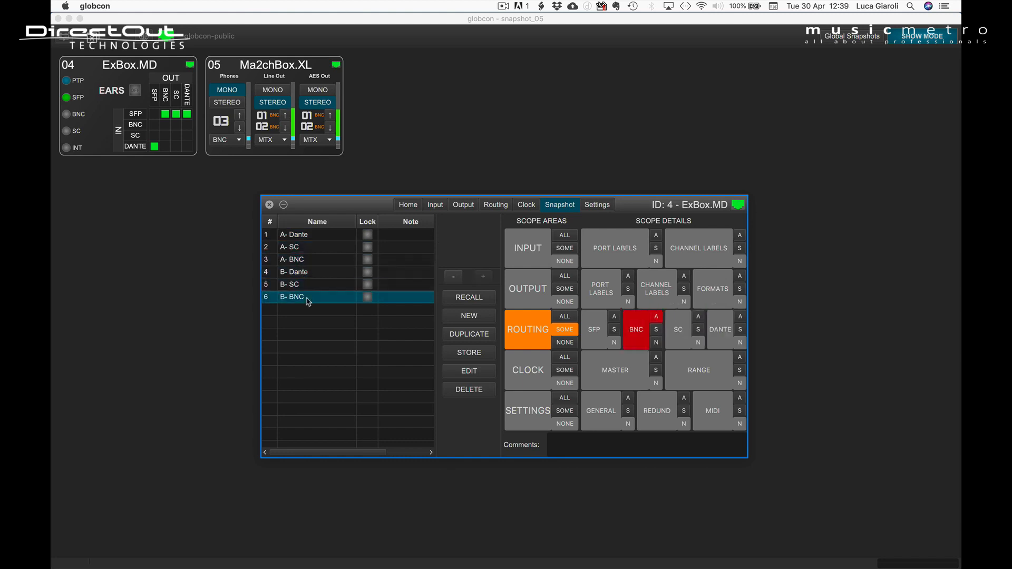
Recall the ExBox.MD snapshots "A- Dante", "A- SC" and "A- BNC" individually.
left_click(112, 211)
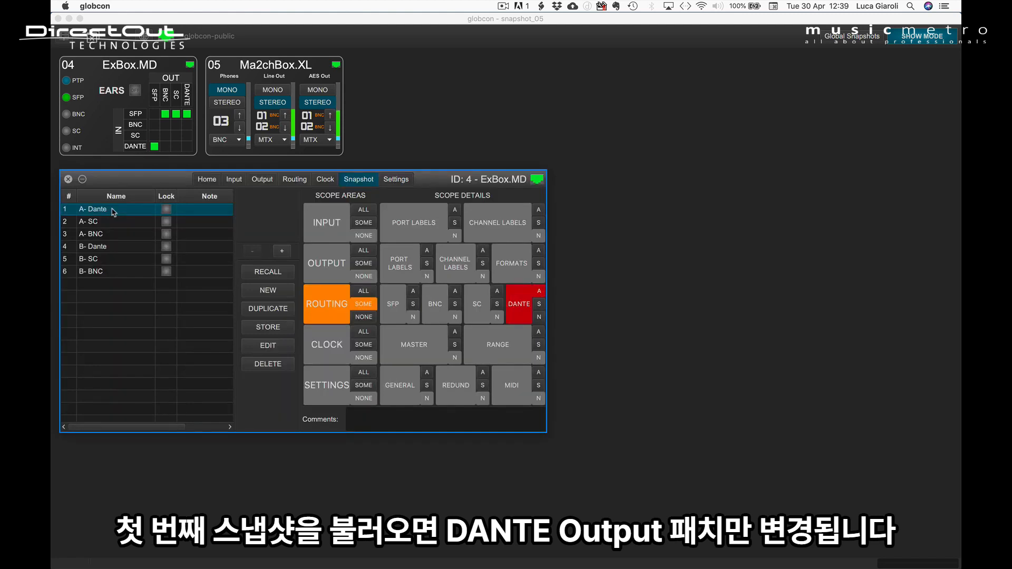
left_click(256, 273)
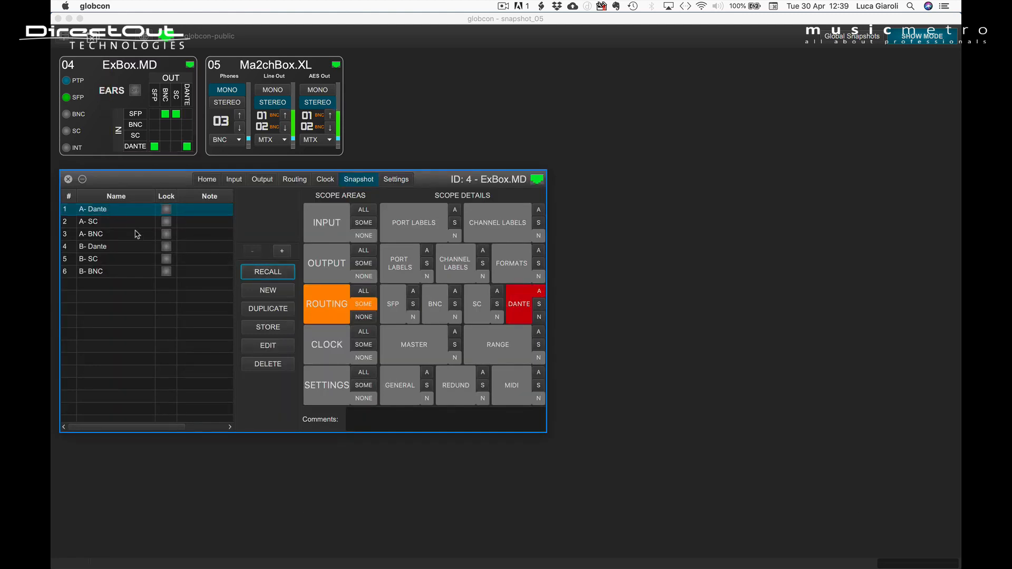
left_click(112, 222)
left_click(266, 273)
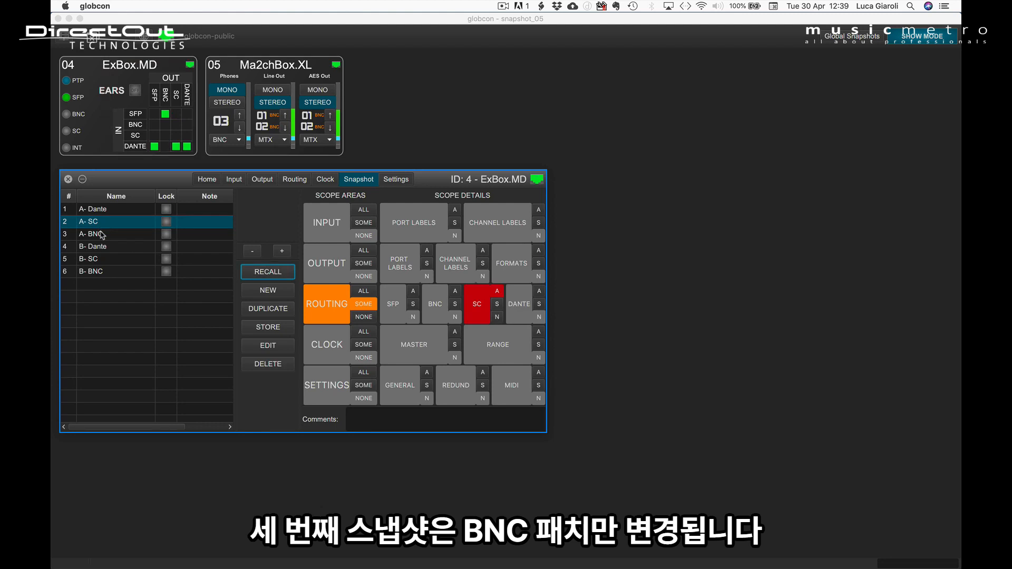
left_click(100, 234)
left_click(267, 275)
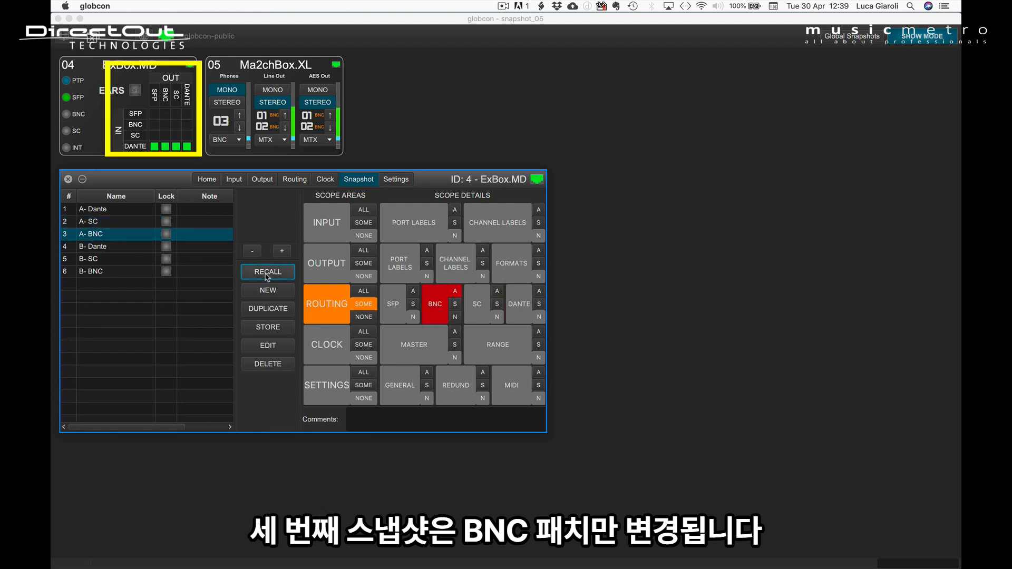
Recall the ExBox.MD snapshots "B- Dante", "B- SC" and "B- BNC" individually.
left_click(107, 248)
left_click(257, 275)
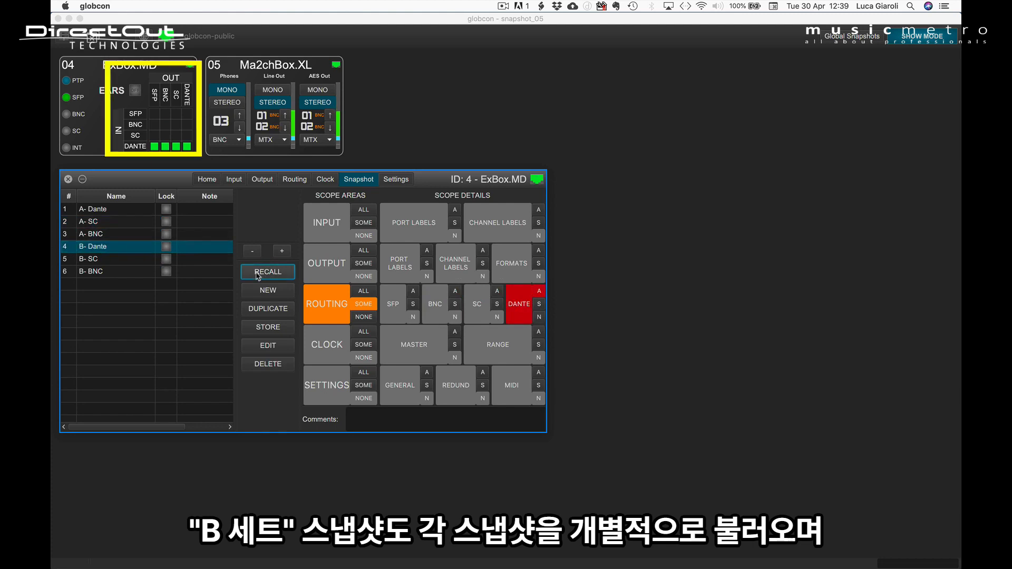
left_click(117, 262)
left_click(259, 274)
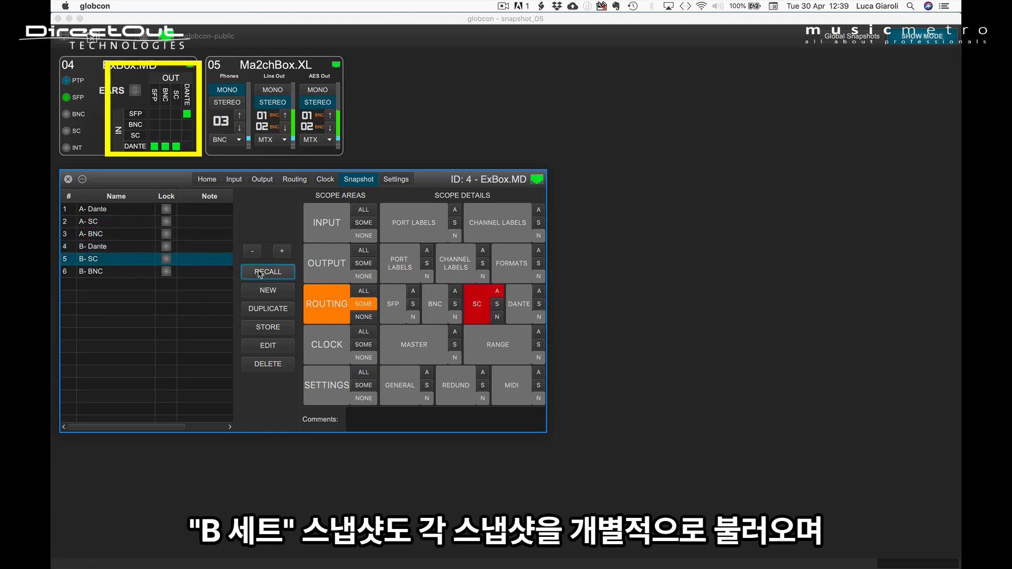
left_click(97, 272)
left_click(262, 275)
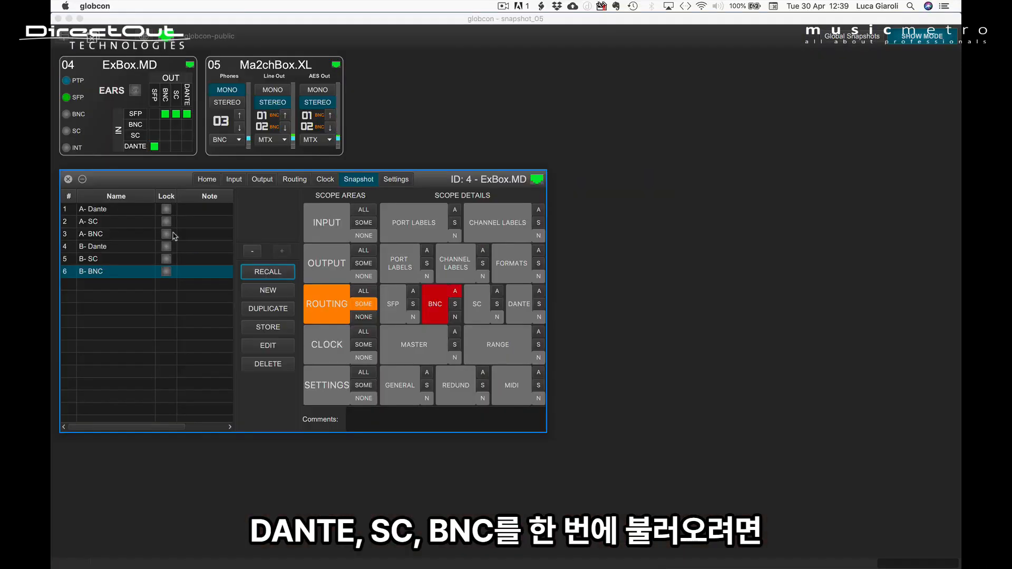
Recall the three A snapshots of ExBox.MD together in one operation.
left_click(122, 210)
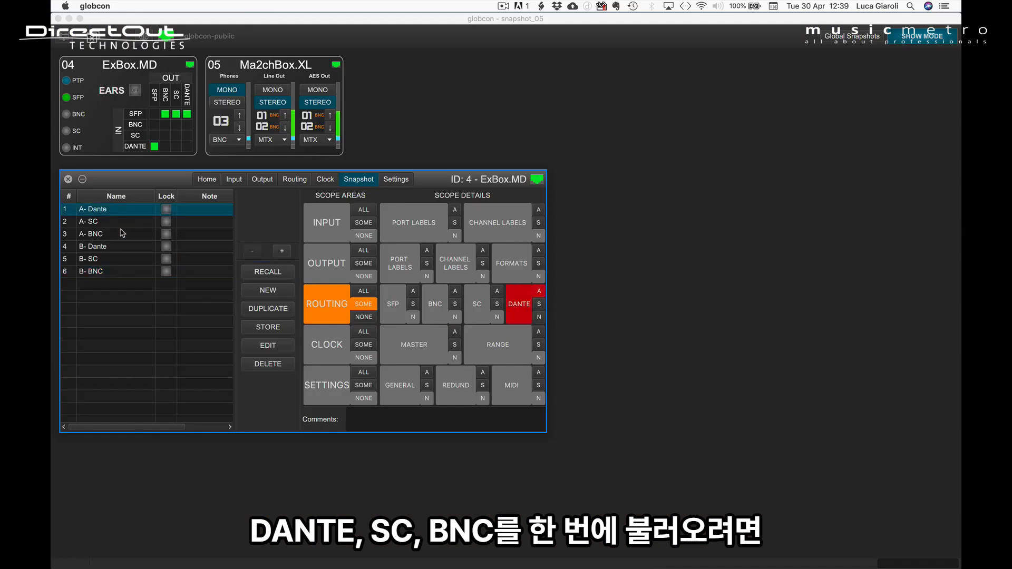
left_click(122, 236, "shift")
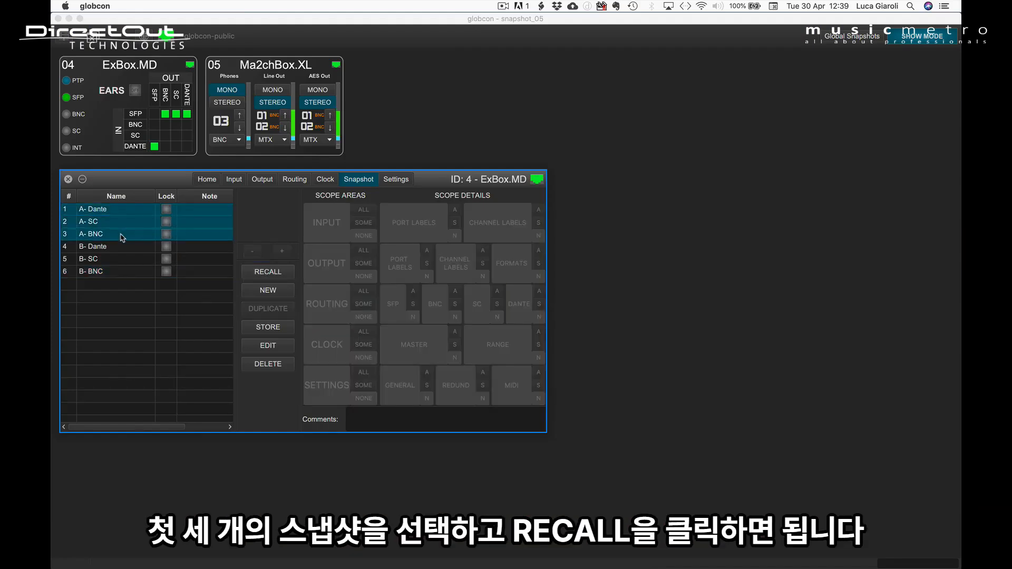
left_click(277, 272)
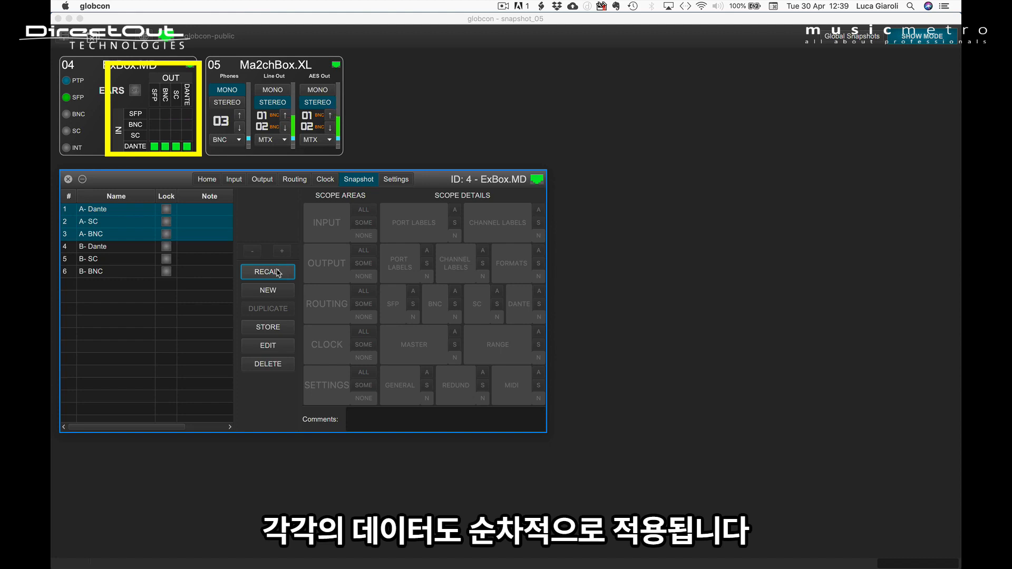
Recall only "B- SC" and "B- BNC" together on ExBox.MD.
left_click(122, 260)
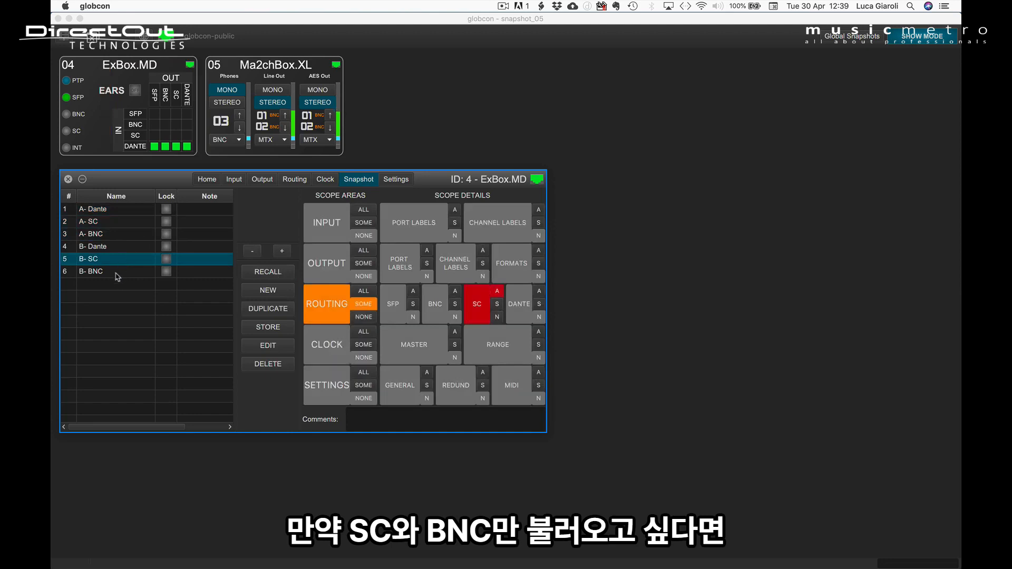
left_click(117, 273, "shift")
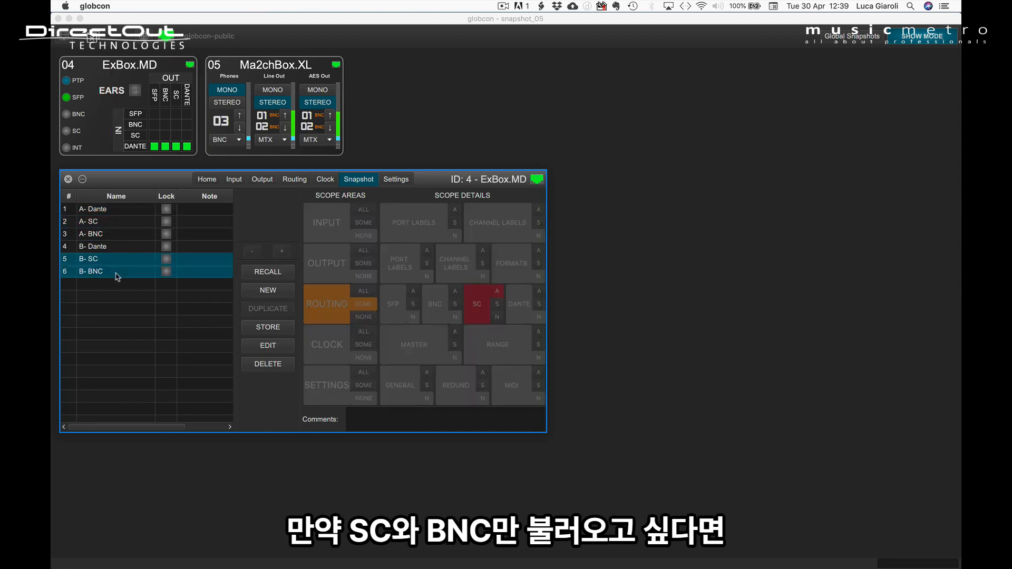
left_click(270, 273)
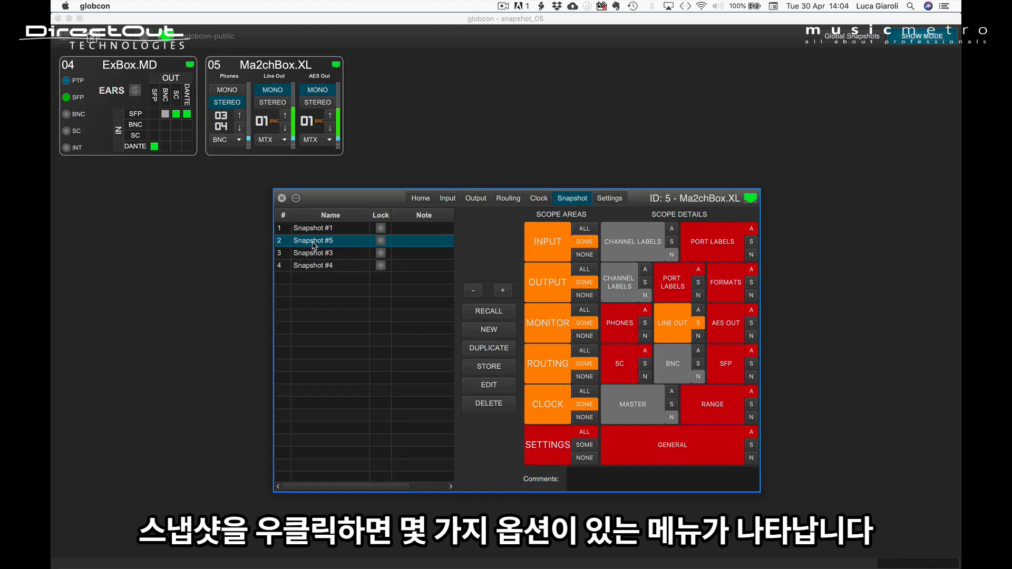
Copy the complete Snapshot #5 of Ma2chBox.XL and paste only its scope set onto Snapshot #4.
right_click(314, 244)
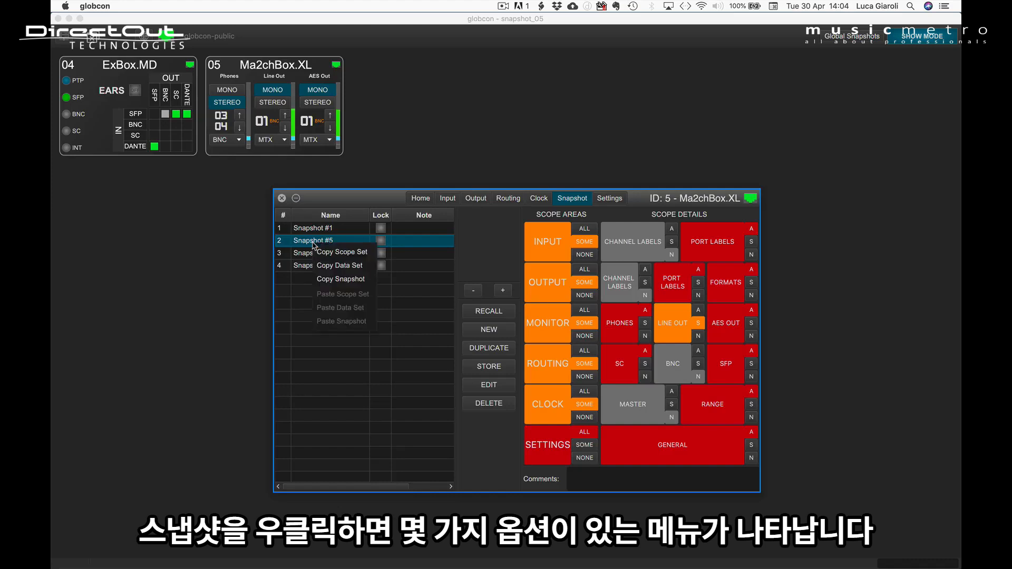
left_click(319, 279)
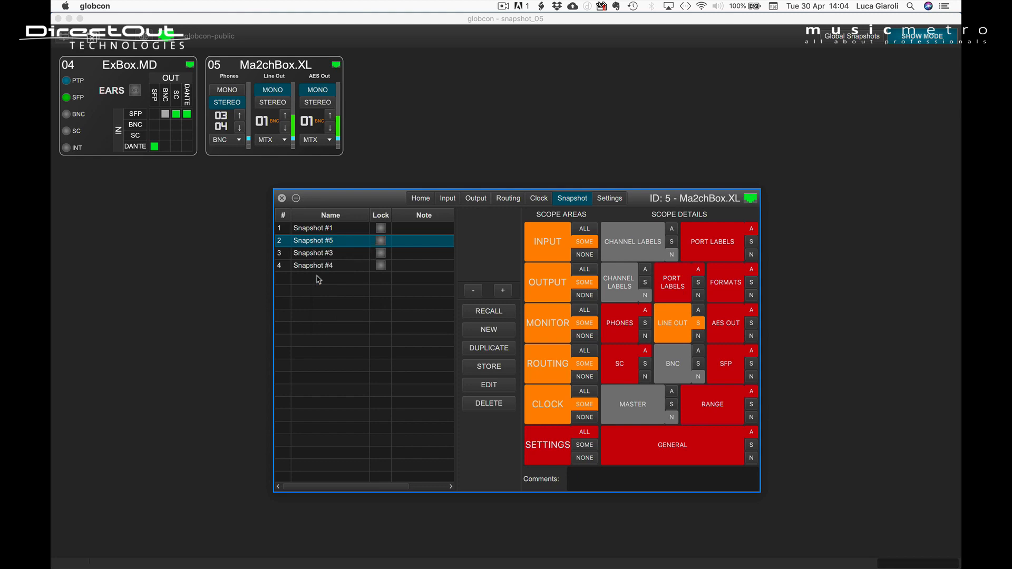
left_click(320, 267)
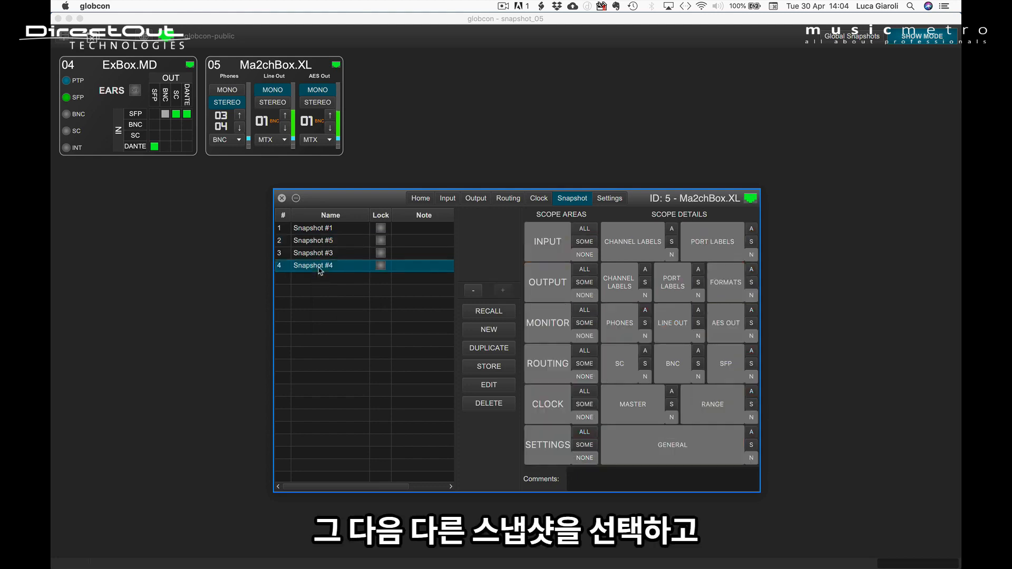
right_click(319, 270)
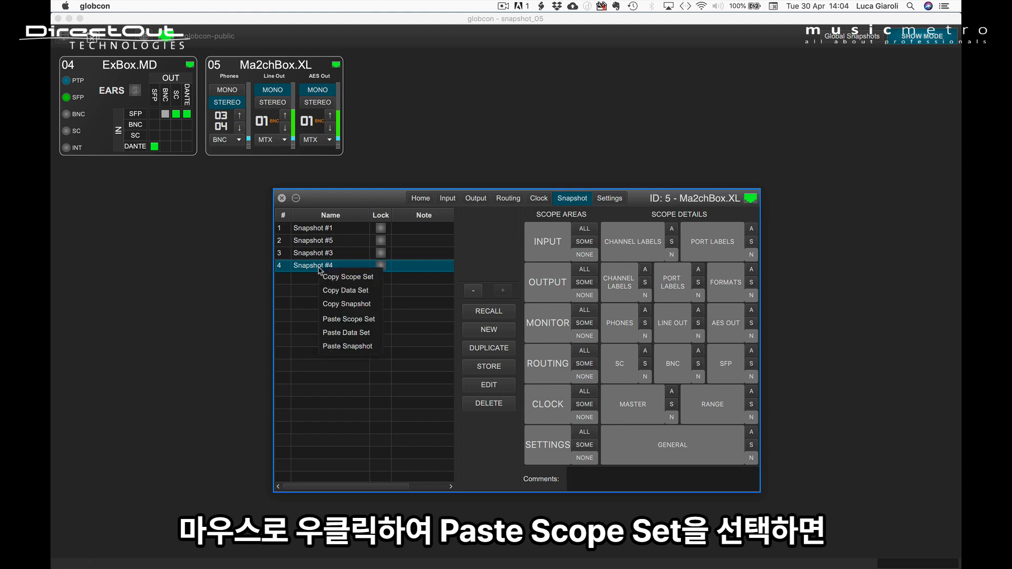
left_click(329, 321)
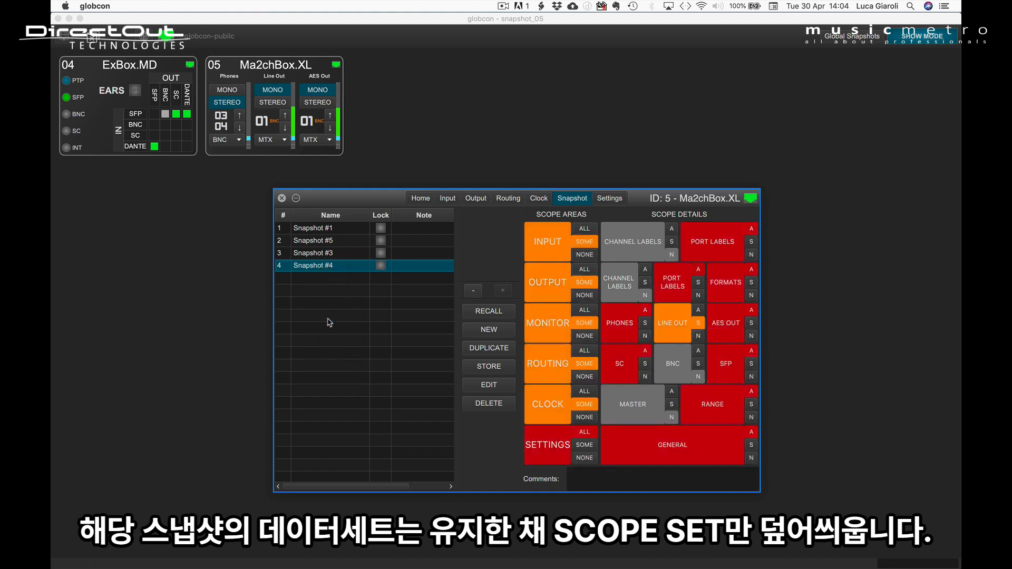
Paste only the data set of the copied snapshot onto Snapshot #3 of Ma2chBox.XL.
left_click(319, 256)
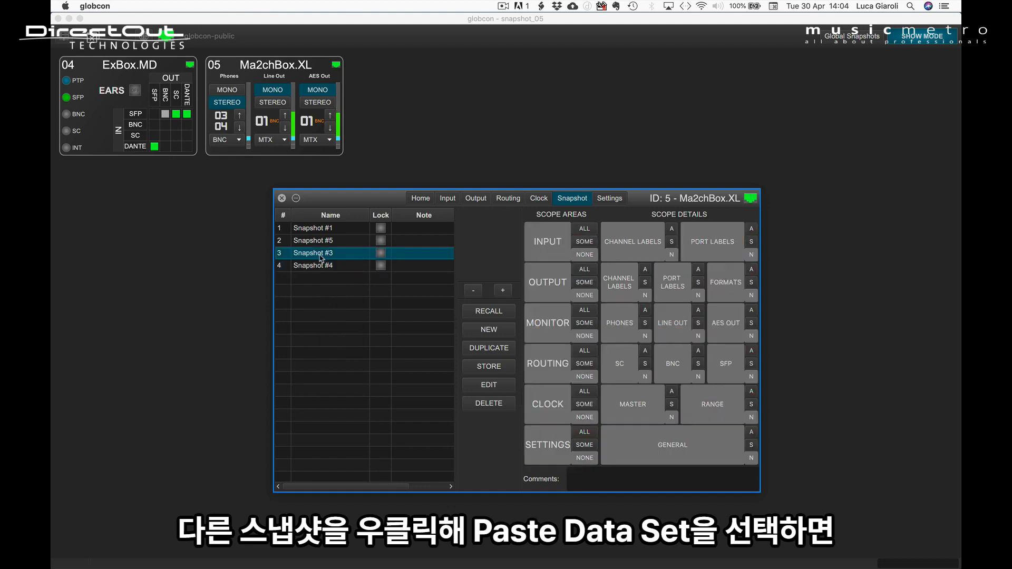
right_click(320, 258)
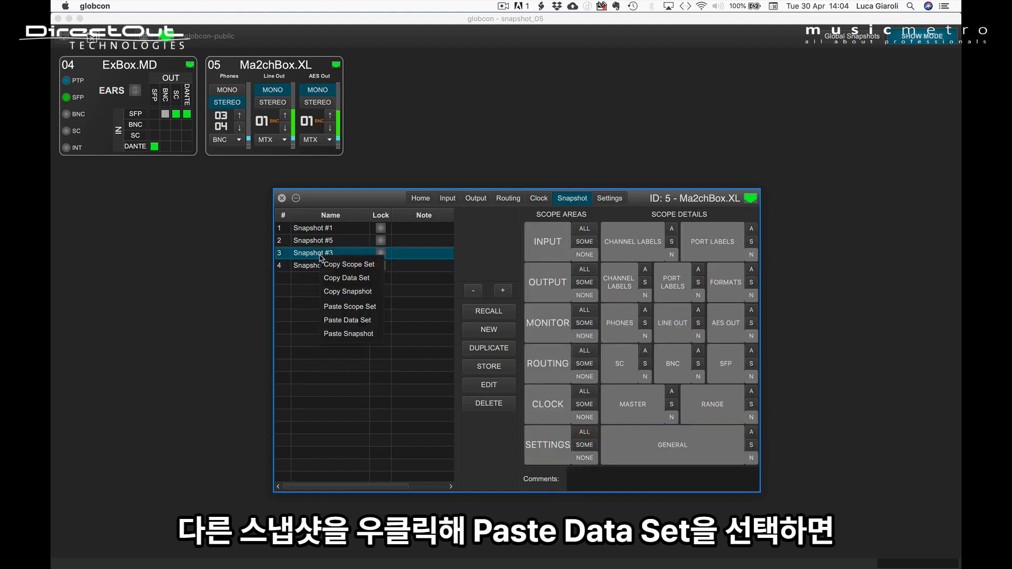
left_click(330, 320)
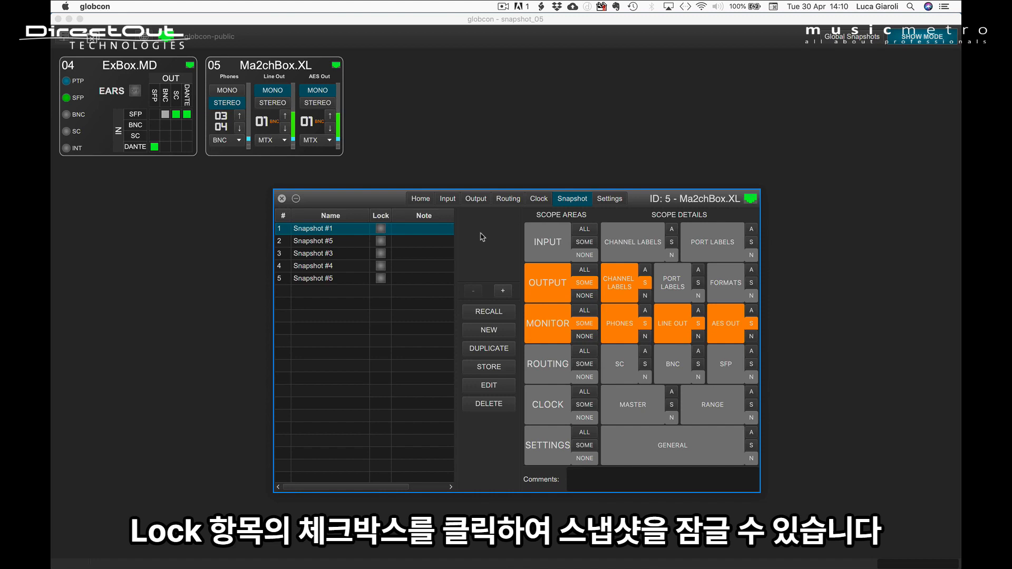
Lock the first two Ma2chBox.XL snapshots, Snapshot #1 and the Snapshot #5 in row 2.
left_click(380, 229)
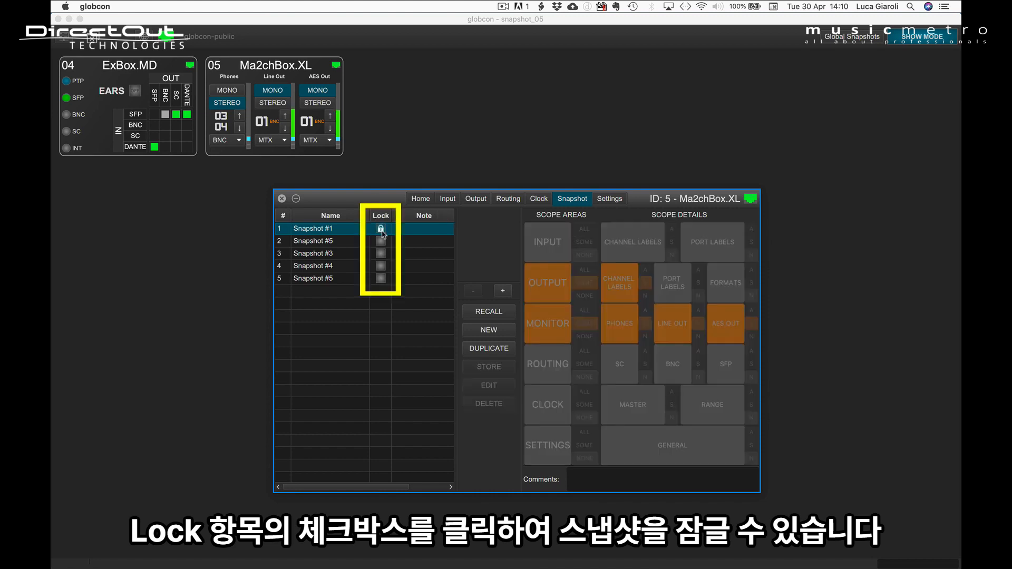
left_click(368, 246)
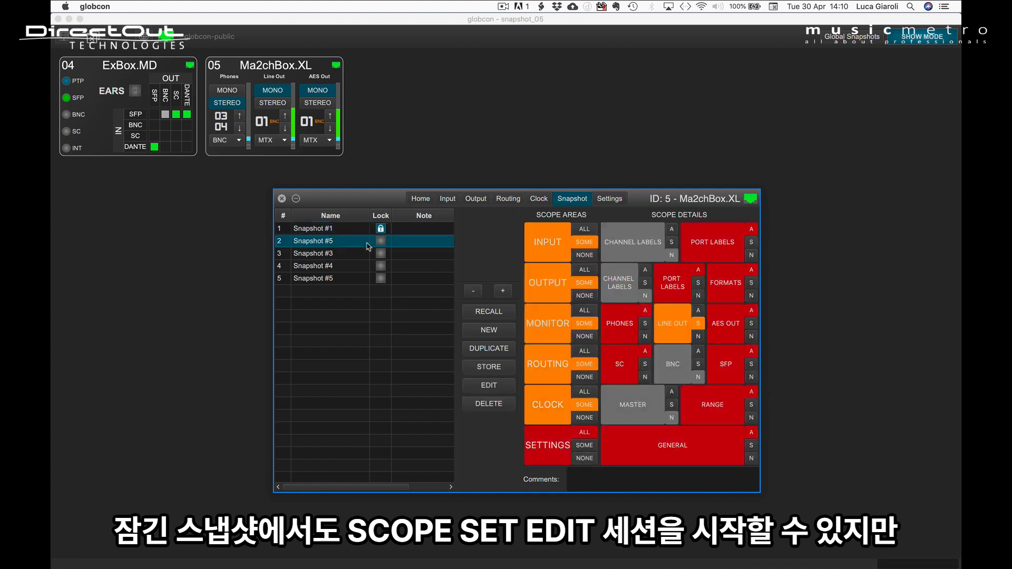
left_click(381, 241)
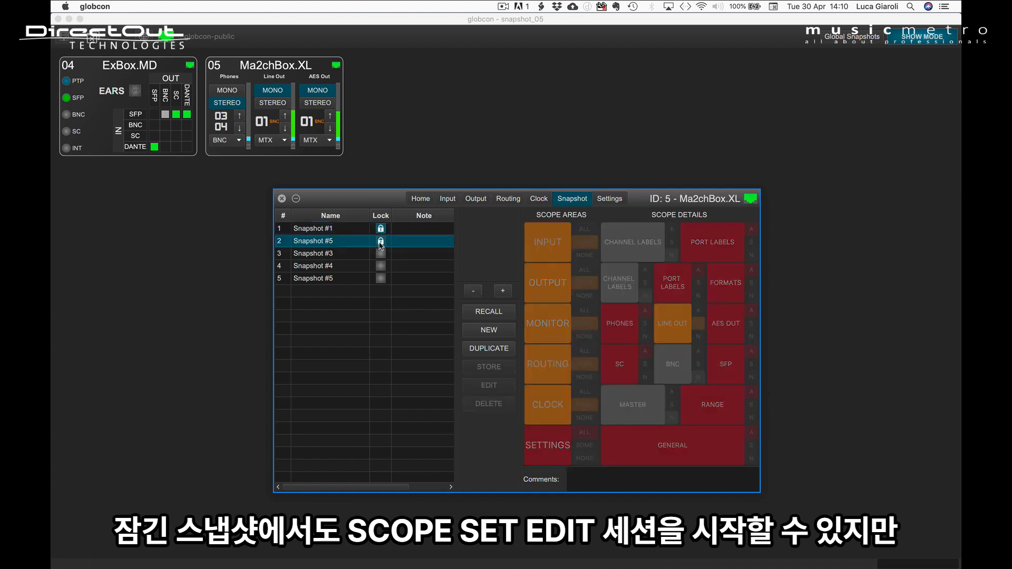
Browse the locked snapshots' scope sets in the navigator and scope a single SC output column in the routing matrix of the unlocked Snapshot #3.
left_click(559, 245)
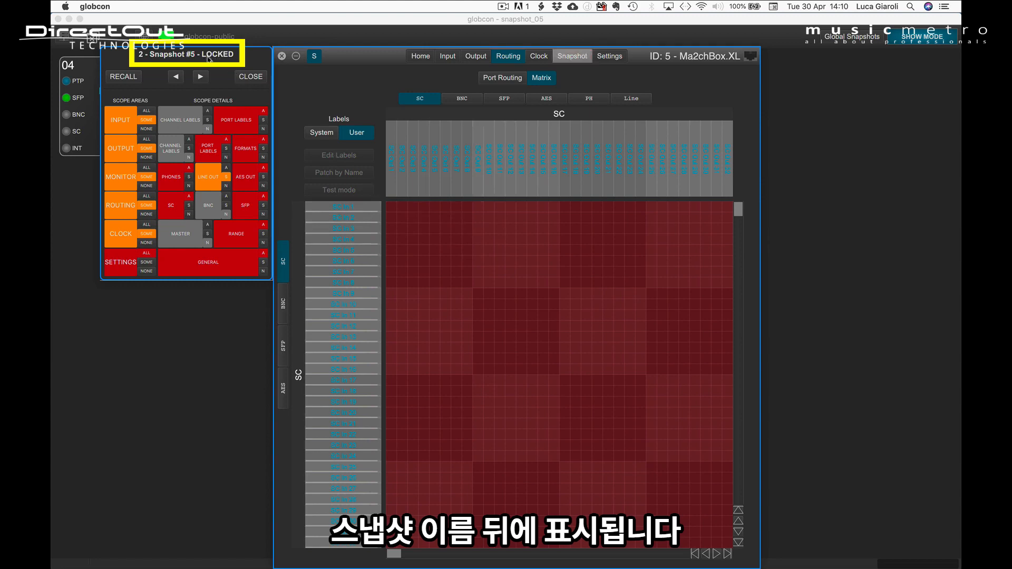
left_click(179, 77)
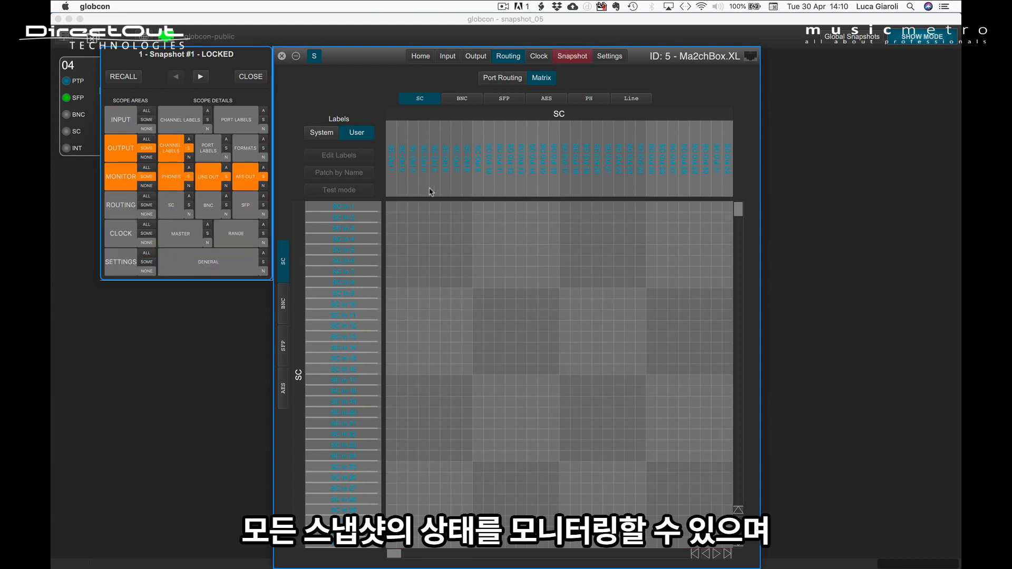
left_click(200, 77)
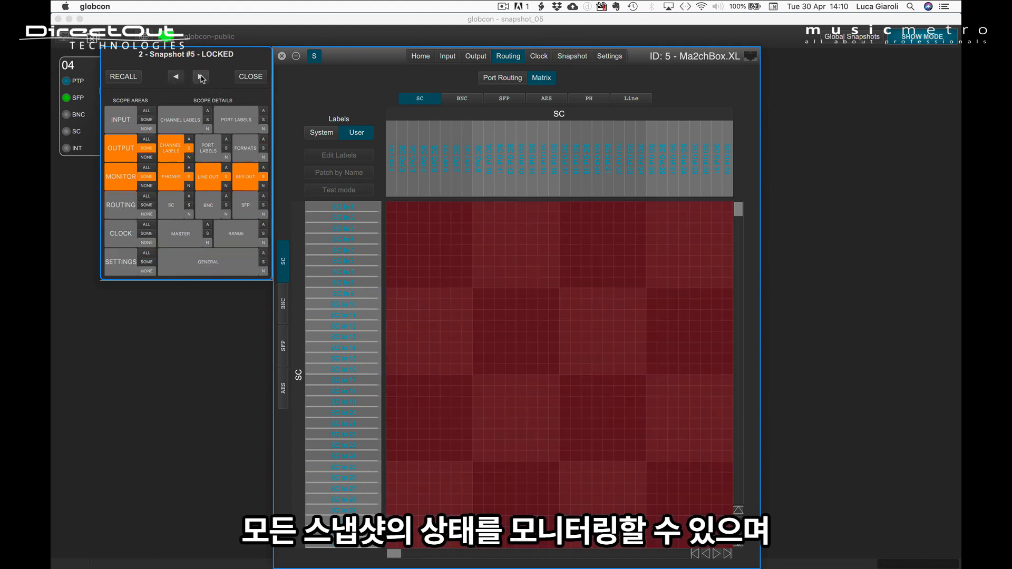
left_click(200, 77)
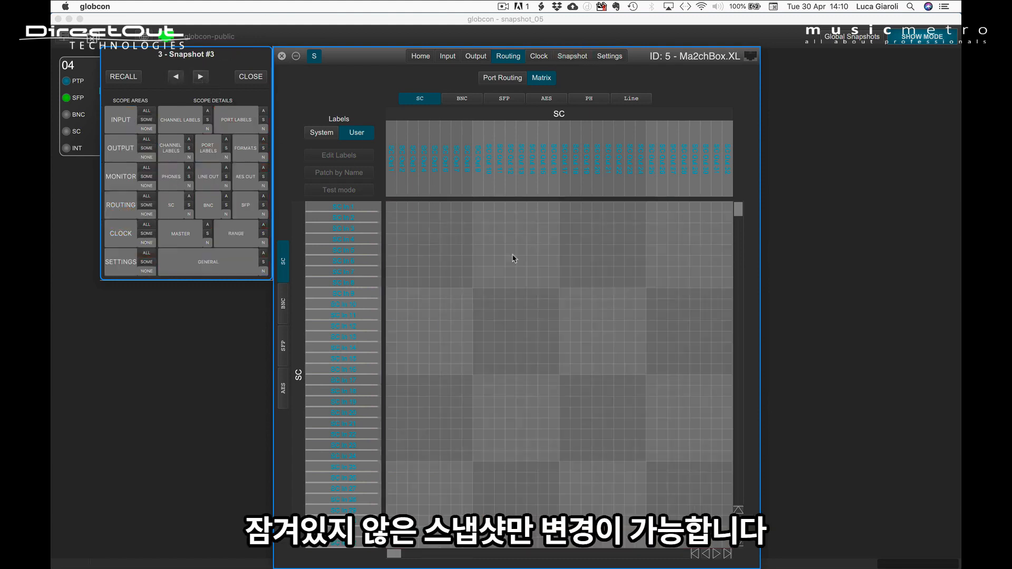
left_click(509, 254)
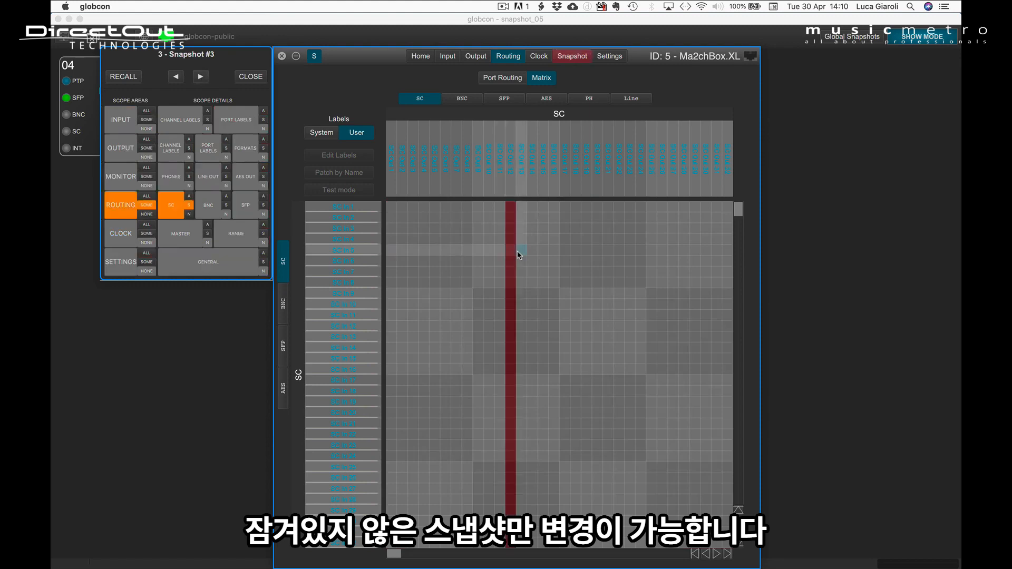
Scope the SC output column beside the already scoped one in the routing matrix of Snapshot #3.
left_click(521, 256)
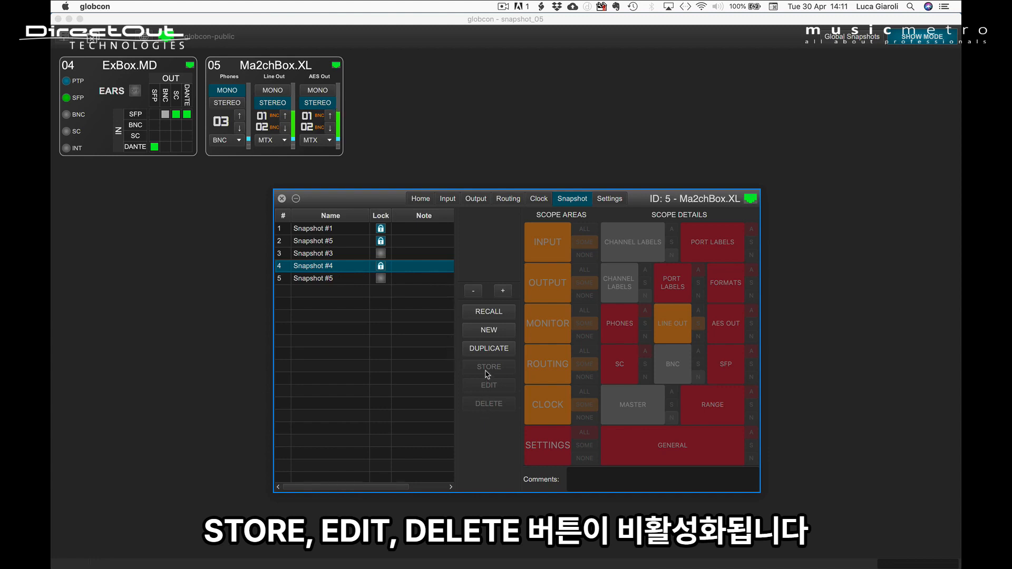
Try to delete all five Ma2chBox.XL snapshots together, including the locked ones, and confirm the deletion.
left_click(333, 230)
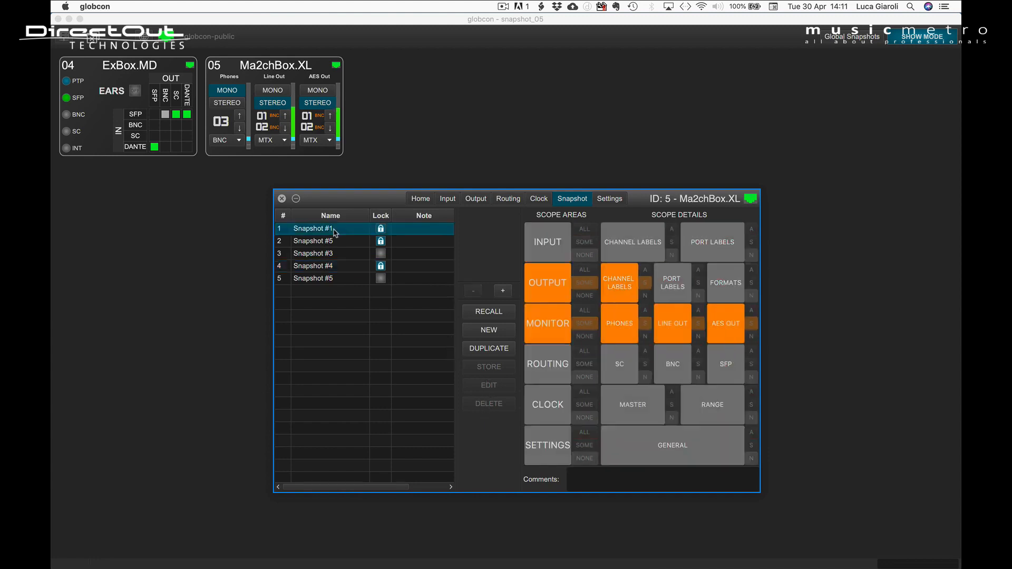
left_click(328, 281, "shift")
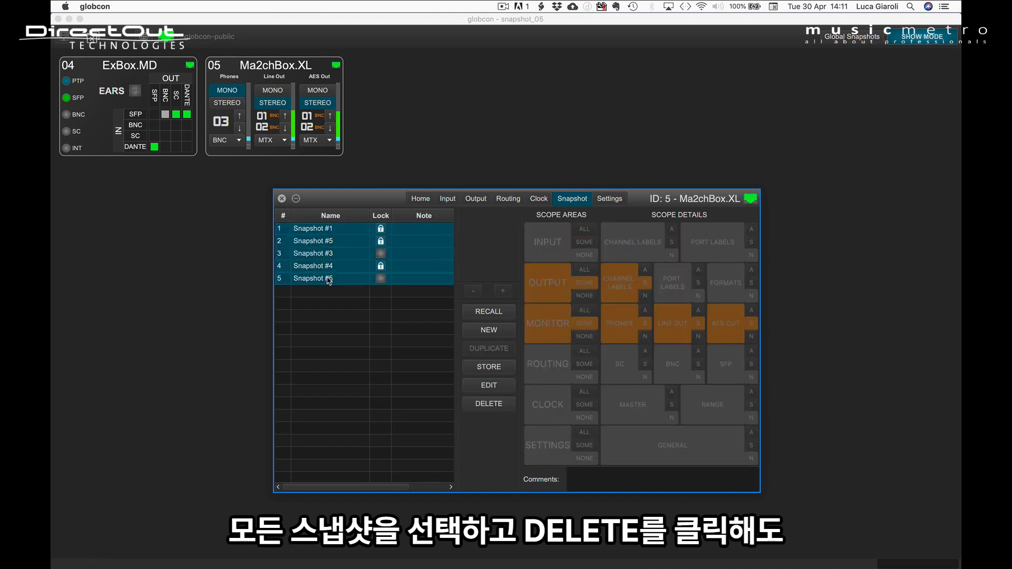
left_click(492, 404)
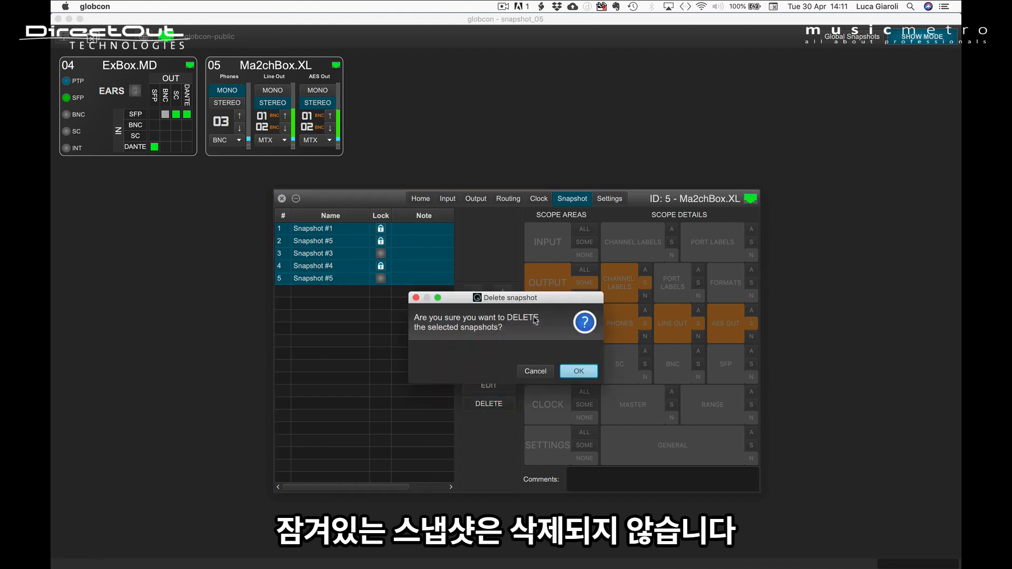
left_click(576, 371)
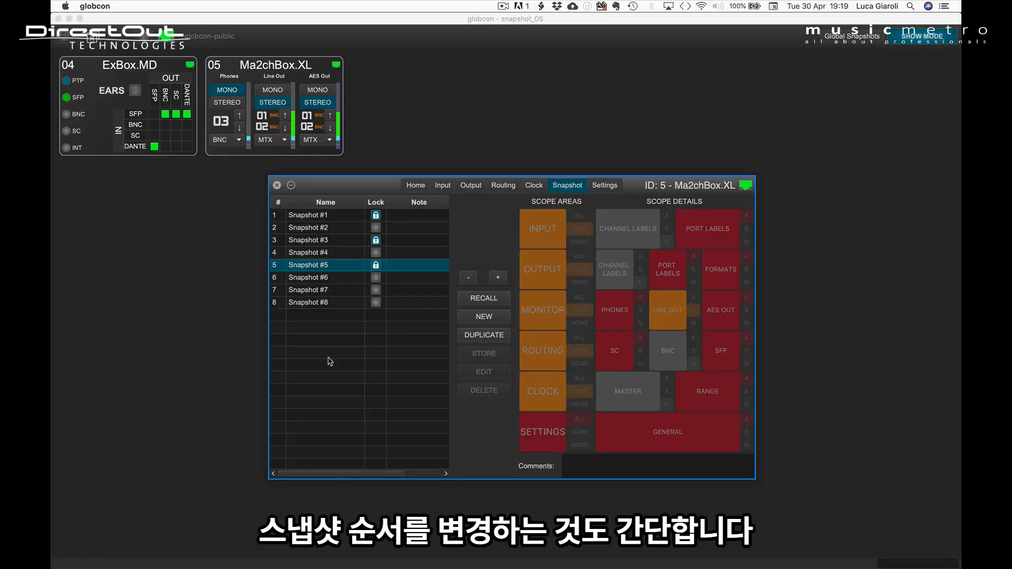
Reorder the Ma2chBox.XL snapshot list so Snapshot #5 precedes Snapshot #4, and Snapshots #7 and #8 precede Snapshot #6.
left_click_drag(321, 265, 320, 259)
left_click_drag(319, 301, 316, 279)
Move Snapshots #1, #3 and #5 together as a group between Snapshot #7 and Snapshot #8.
left_click(320, 217)
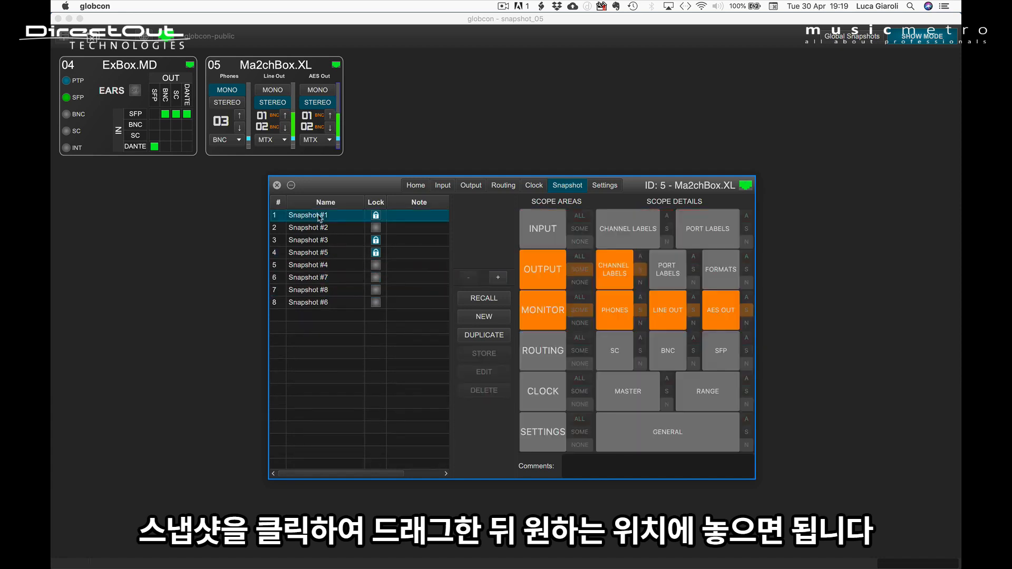
left_click(318, 242, "super")
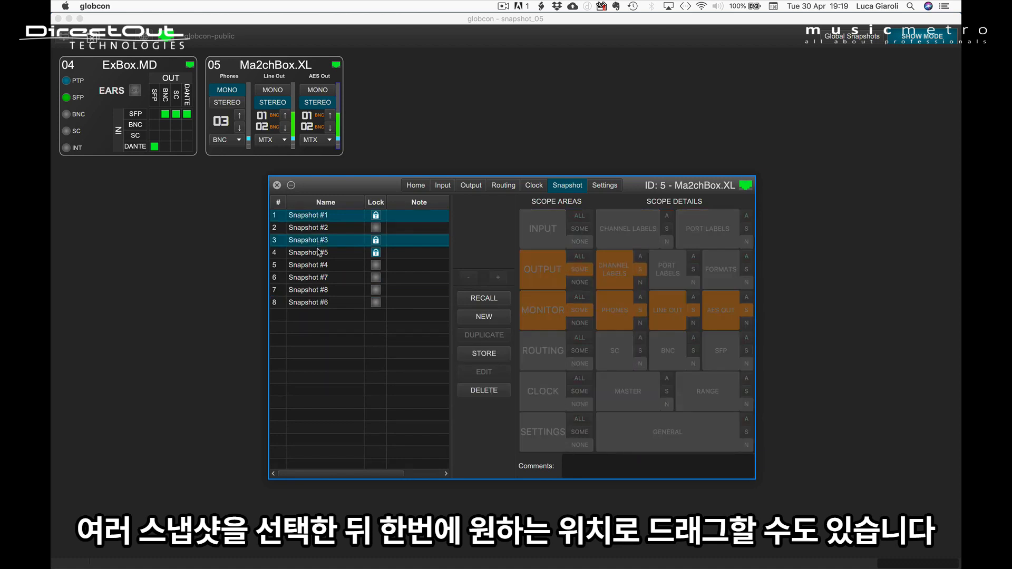
left_click(319, 254, "super")
left_click_drag(319, 254, 319, 288)
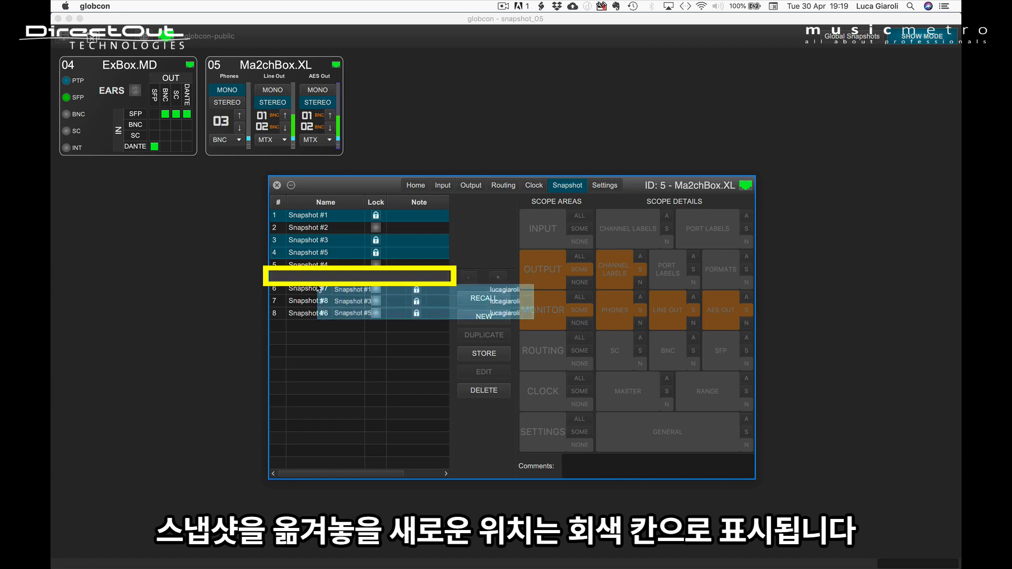
left_click_drag(319, 288, 318, 288)
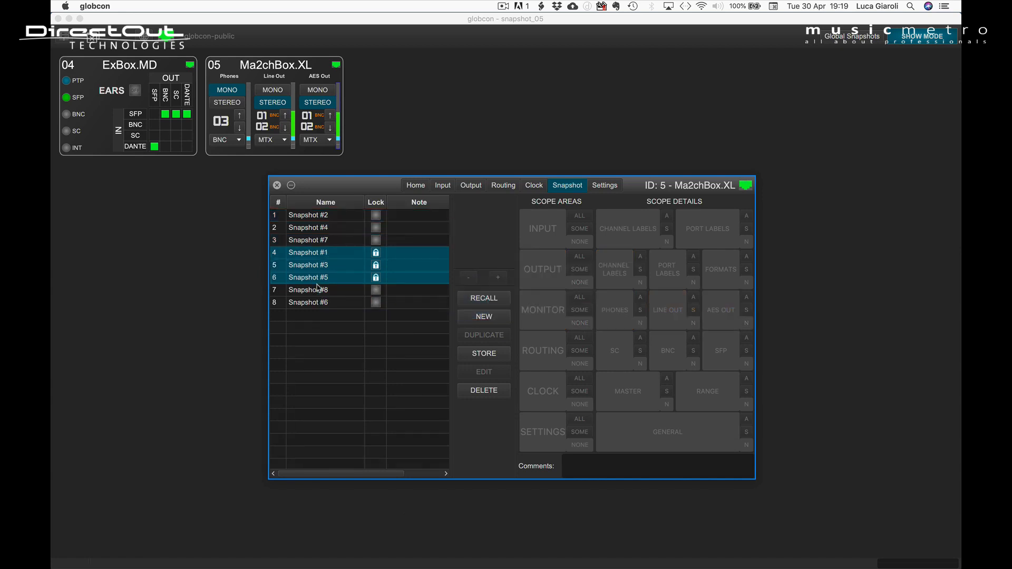